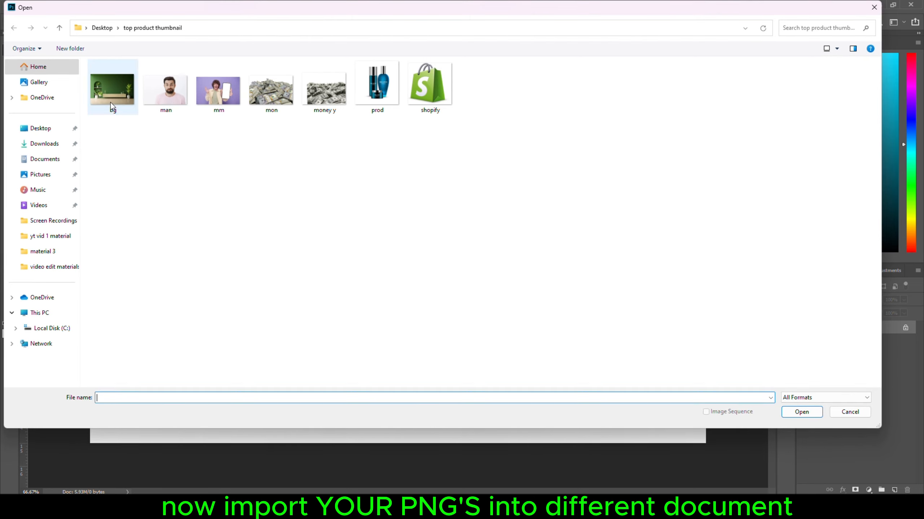
# Open all seven images in the top product thumbnail folder, from bg through shopify, as separate documents.
pyautogui.click(111, 103)
pyautogui.keyDown('shift'); pyautogui.click(431, 94); pyautogui.keyUp('shift')
pyautogui.click(800, 411)
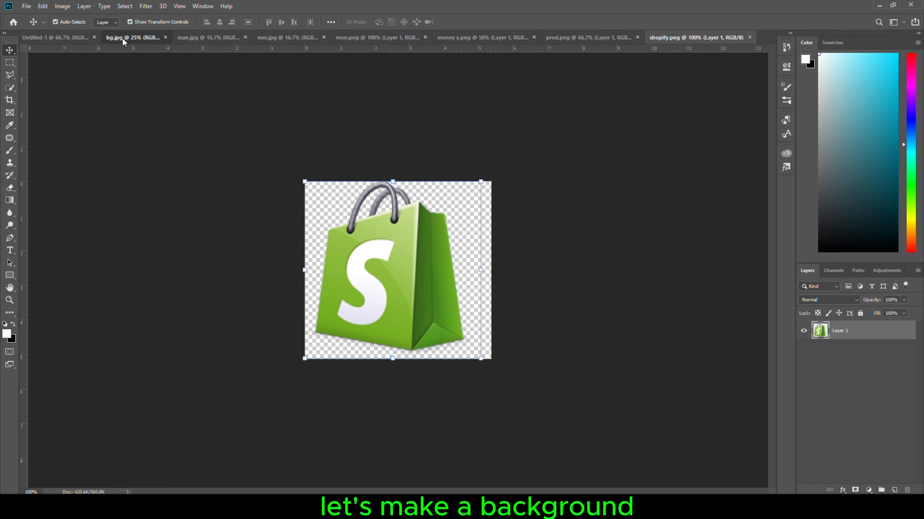
# Convert the Background layer of bg.jpg to a smart object and bring it into the Untitled-1 document.
pyautogui.click(121, 38)
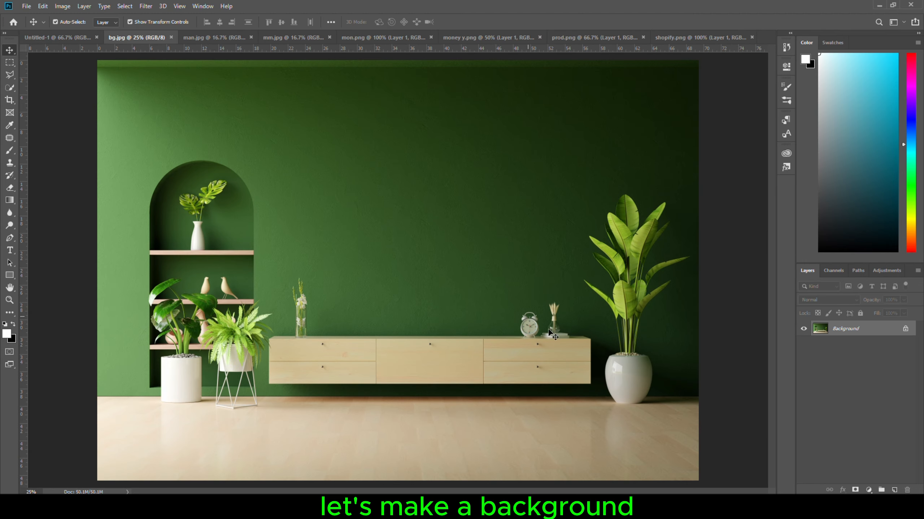
pyautogui.rightClick(830, 329)
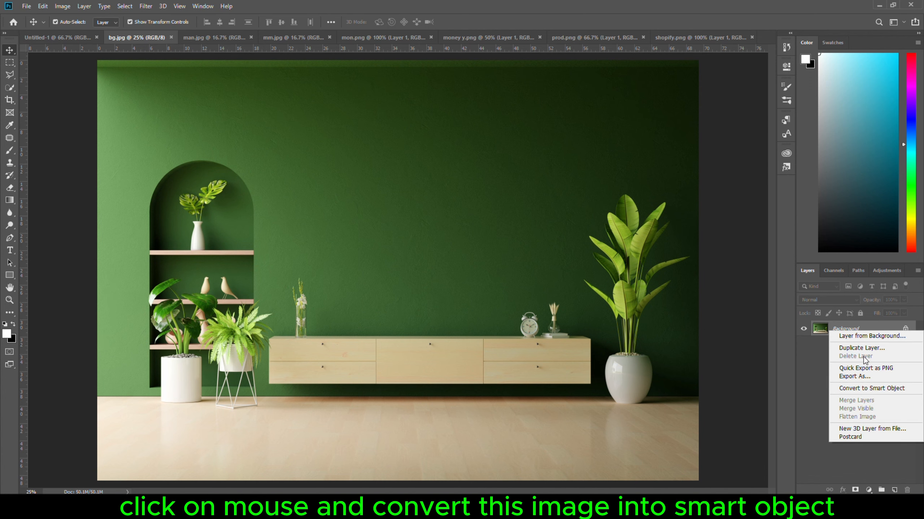
pyautogui.click(867, 389)
pyautogui.moveTo(520, 362); pyautogui.dragTo(352, 259)
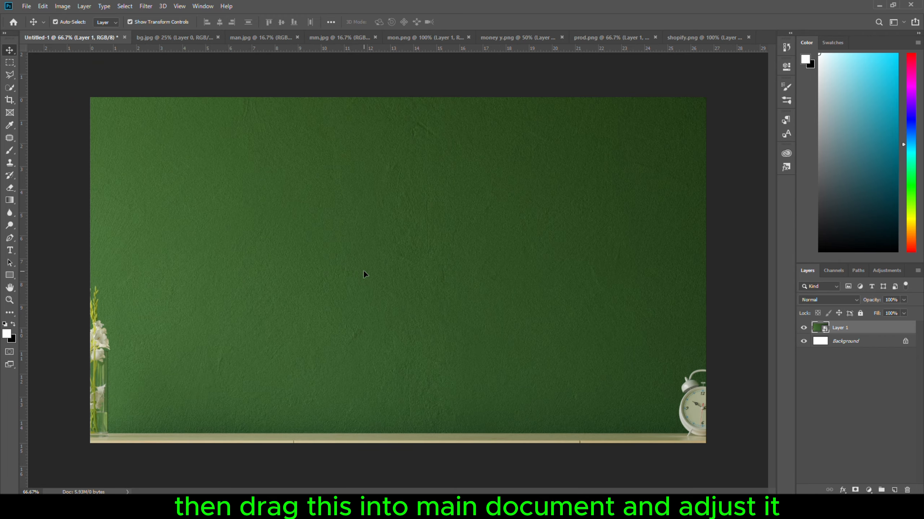
# Scale the green room image down to about 44% and position it so it covers the whole canvas.
pyautogui.hotkey('ctrl', 't')
pyautogui.scroll(-7, 364, 271)
pyautogui.moveTo(606, 268); pyautogui.dragTo(474, 269)
pyautogui.moveTo(346, 274); pyautogui.dragTo(382, 277)
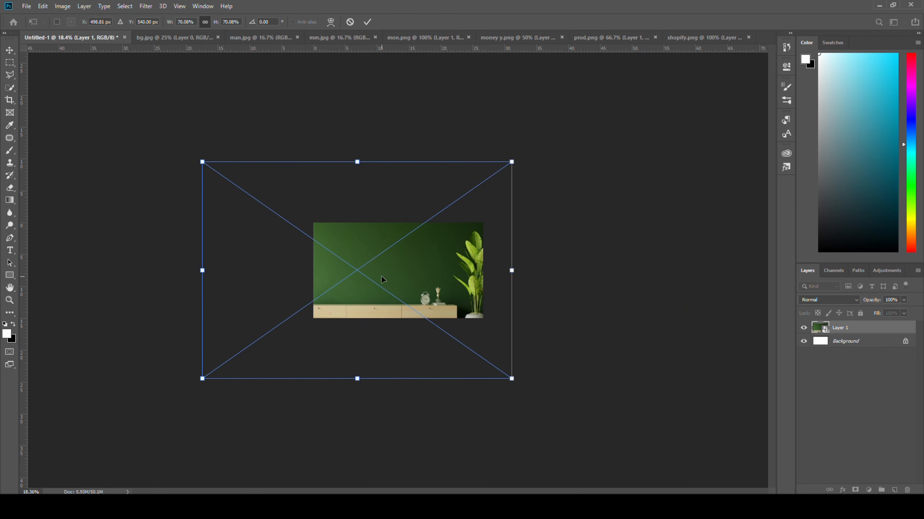
pyautogui.moveTo(202, 162); pyautogui.dragTo(319, 244)
pyautogui.moveTo(403, 278); pyautogui.dragTo(385, 249)
pyautogui.scroll(5, 291, 298)
pyautogui.moveTo(301, 283); pyautogui.dragTo(240, 292)
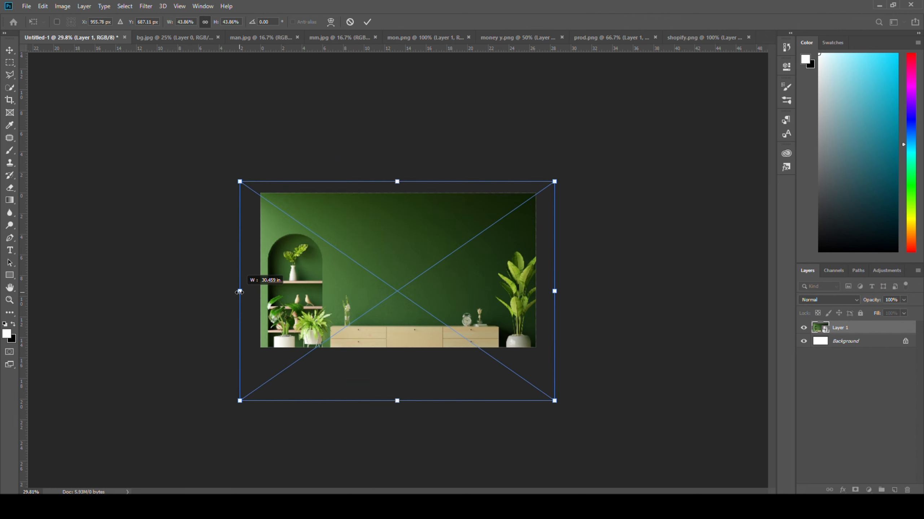
pyautogui.click(366, 23)
# Add an Exposure adjustment layer clipped to the room image and set its exposure to -3.94.
pyautogui.scroll(3, 398, 270)
pyautogui.click(868, 490)
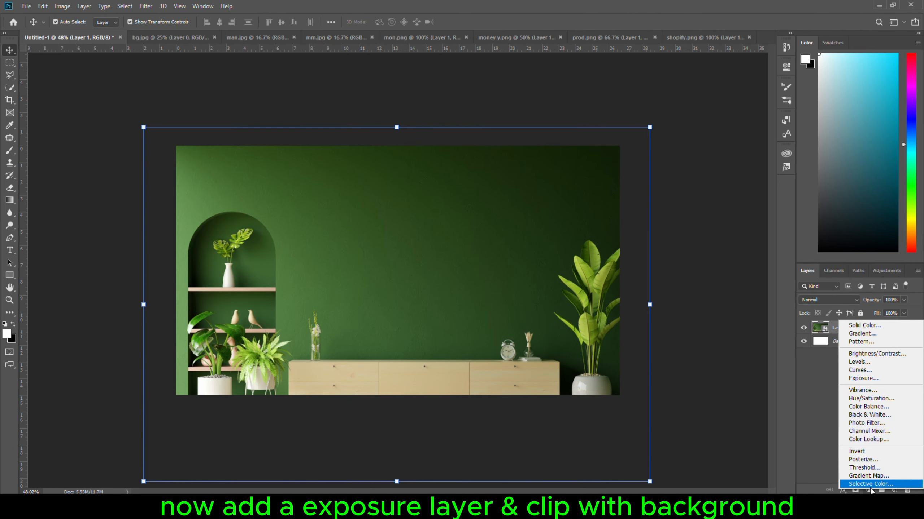
pyautogui.click(865, 379)
pyautogui.click(703, 226)
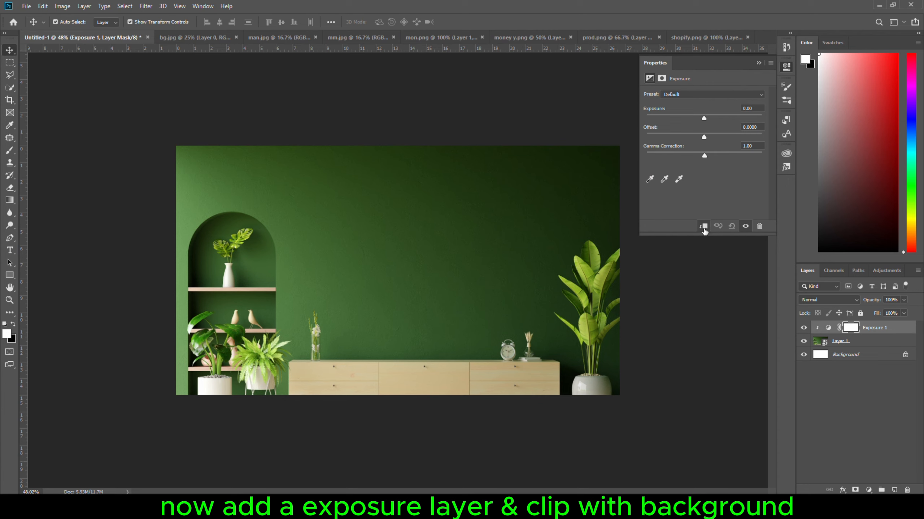
pyautogui.moveTo(703, 118); pyautogui.dragTo(670, 119)
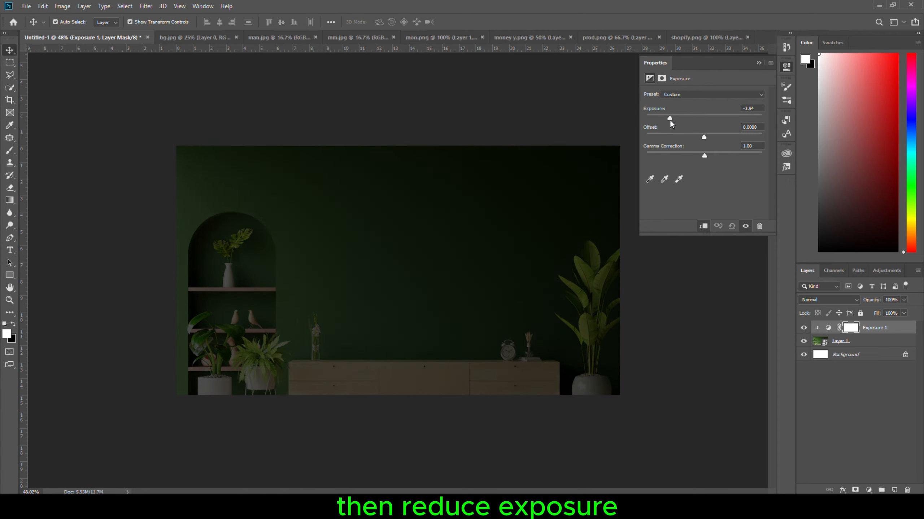
pyautogui.click(786, 67)
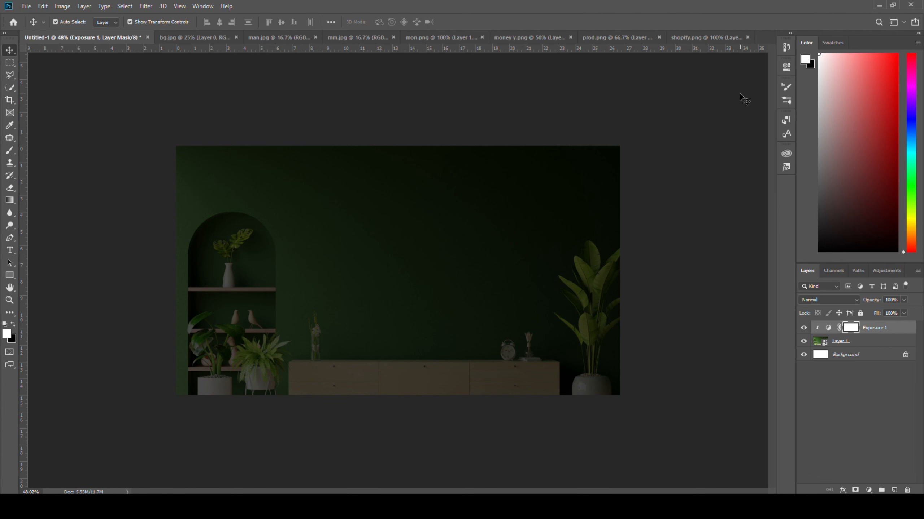
# Convert the Background layer of man.jpg to a smart object.
pyautogui.click(255, 37)
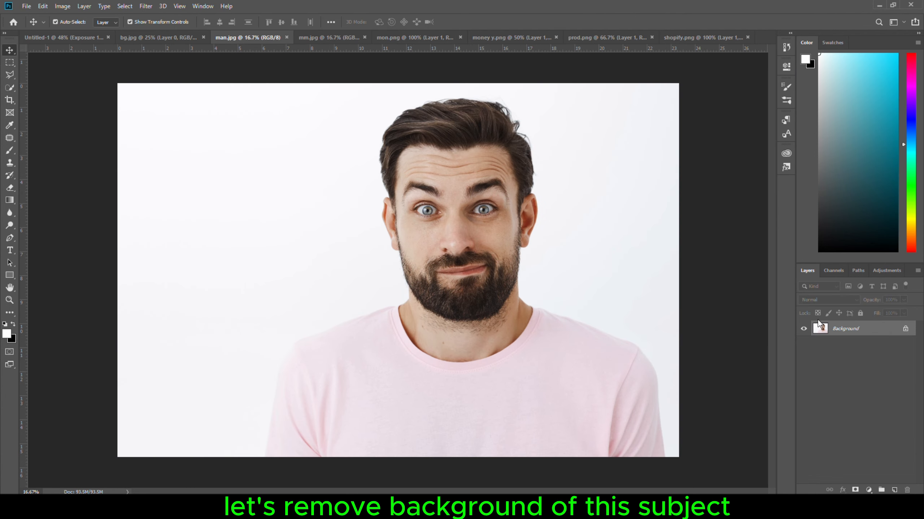
pyautogui.rightClick(843, 333)
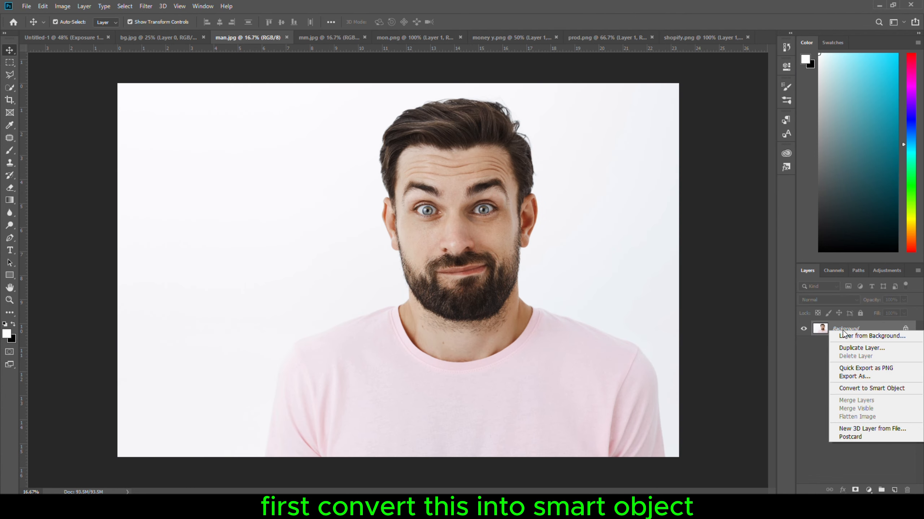
pyautogui.click(868, 390)
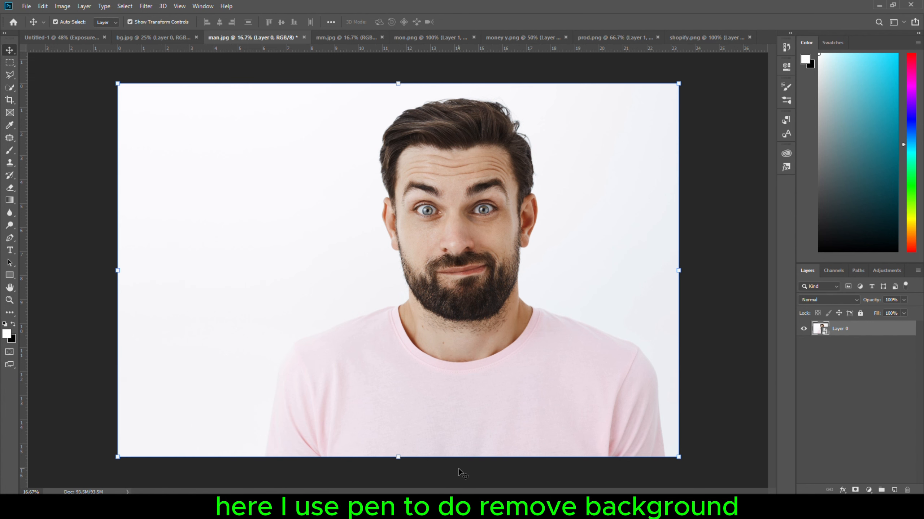
# With the Pen tool in Path mode, trace the image's lower edge, then the left sleeve and shoulder up to the collar.
pyautogui.scroll(1, 367, 438)
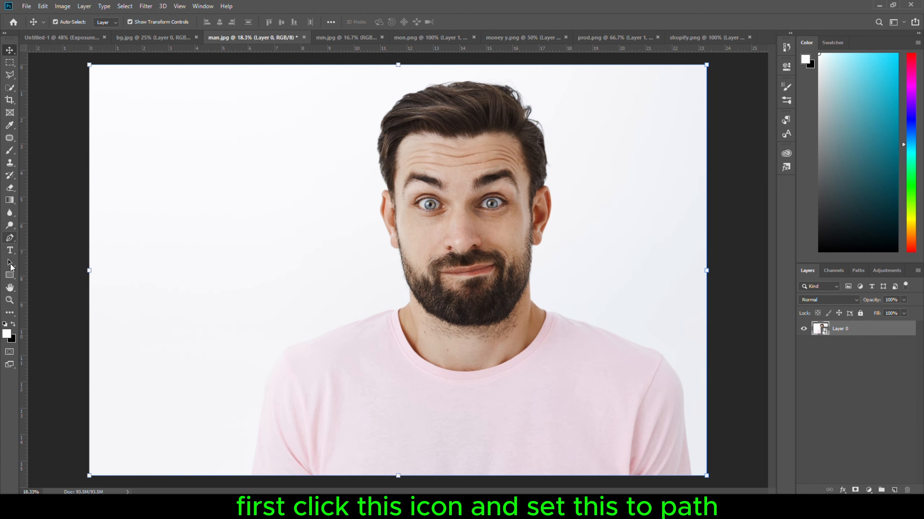
pyautogui.click(10, 239)
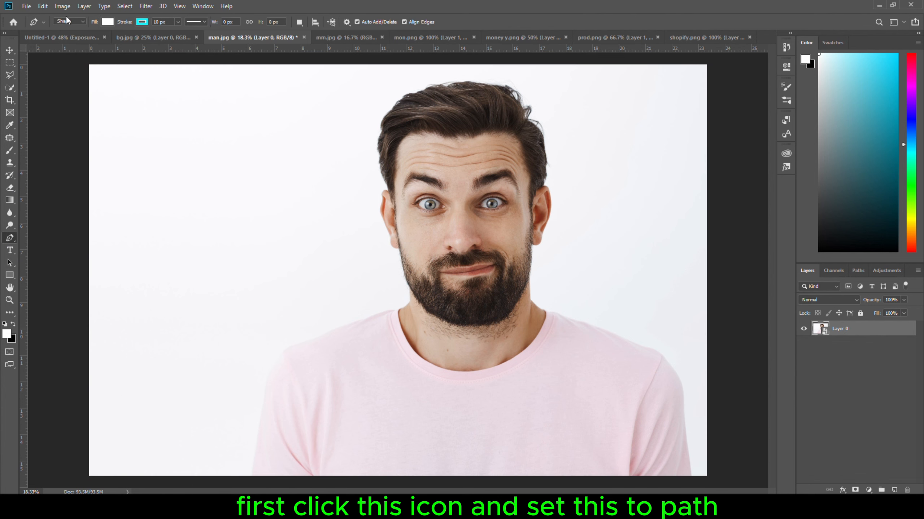
pyautogui.click(69, 36)
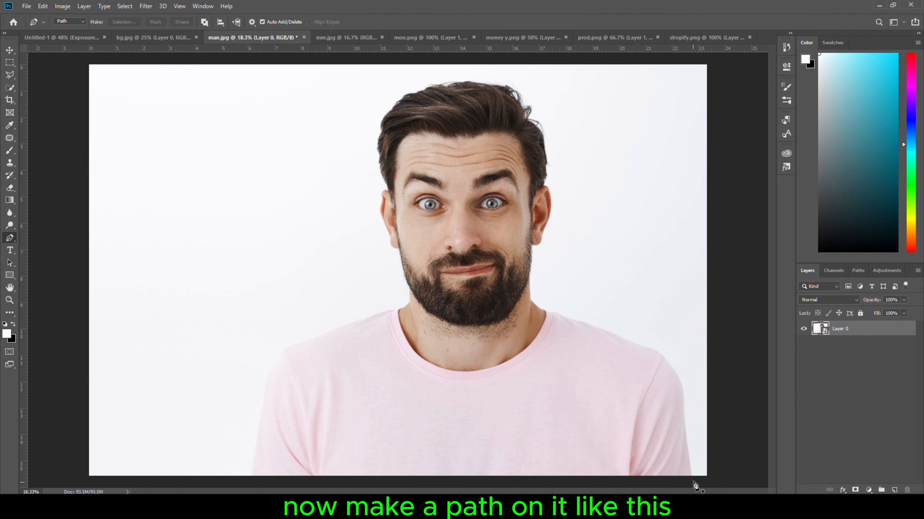
pyautogui.click(690, 476)
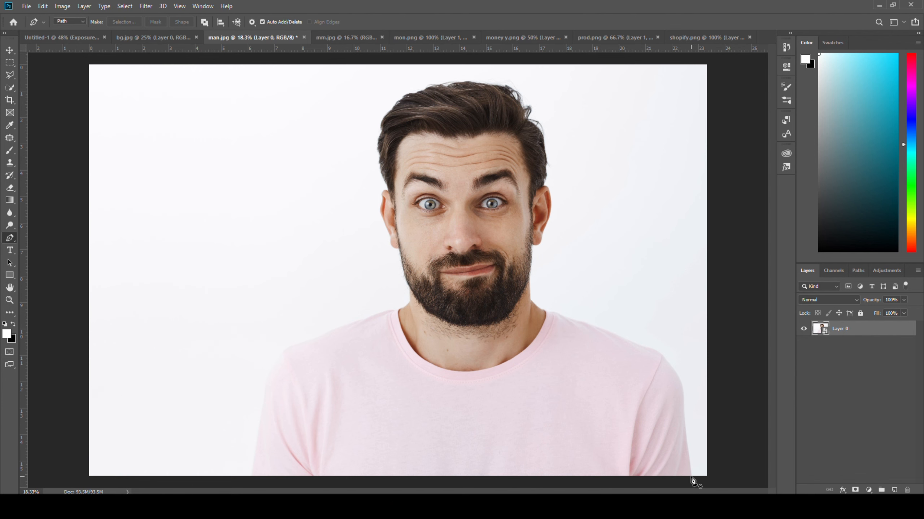
pyautogui.click(251, 477)
pyautogui.scroll(2, 251, 477)
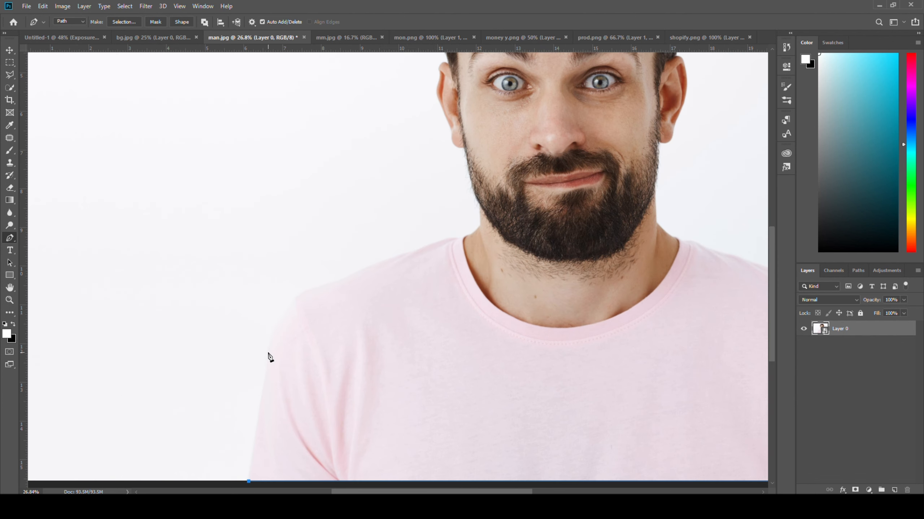
pyautogui.moveTo(269, 349); pyautogui.dragTo(269, 338)
pyautogui.scroll(2, 469, 244)
pyautogui.moveTo(459, 230); pyautogui.dragTo(475, 240)
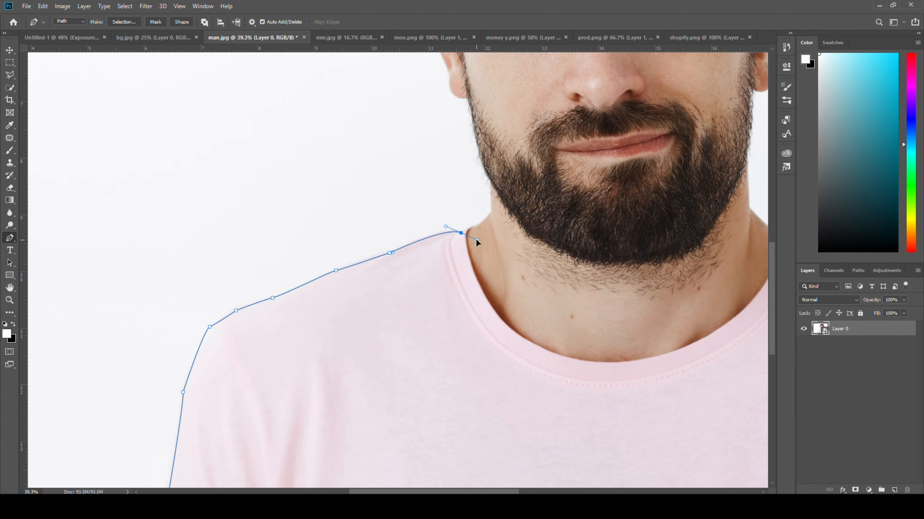
# Continue the pen path up the left side of the neck, beard and ear, keeping just outside the hair.
pyautogui.scroll(3, 473, 233)
pyautogui.click(295, 287)
pyautogui.scroll(-3, 289, 268)
pyautogui.click(279, 221)
pyautogui.click(272, 186)
pyautogui.scroll(5, 268, 144)
pyautogui.moveTo(299, 285); pyautogui.dragTo(287, 242)
pyautogui.moveTo(298, 257); pyautogui.dragTo(281, 218)
pyautogui.moveTo(267, 146); pyautogui.dragTo(252, 287)
pyautogui.click(234, 271)
pyautogui.moveTo(226, 200); pyautogui.dragTo(219, 106)
pyautogui.keyDown('alt'); pyautogui.click(232, 138); pyautogui.keyUp('alt')
pyautogui.click(222, 203)
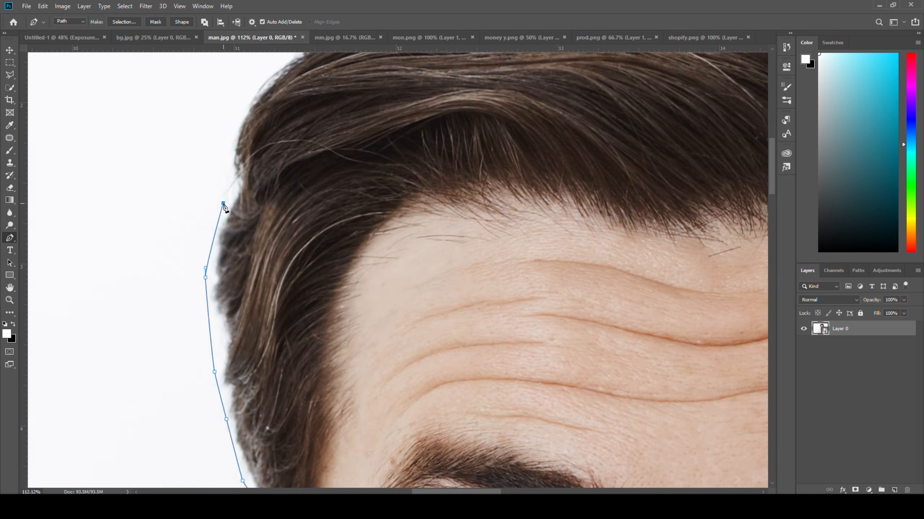
# Continue the pen path over the top of the hair and down to the outer edge of the right ear.
pyautogui.scroll(-8, 233, 291)
pyautogui.click(313, 314)
pyautogui.scroll(6, 416, 447)
pyautogui.click(427, 196)
pyautogui.click(436, 232)
pyautogui.scroll(4, 412, 316)
pyautogui.moveTo(423, 316); pyautogui.dragTo(423, 332)
pyautogui.scroll(-4, 423, 335)
pyautogui.click(443, 264)
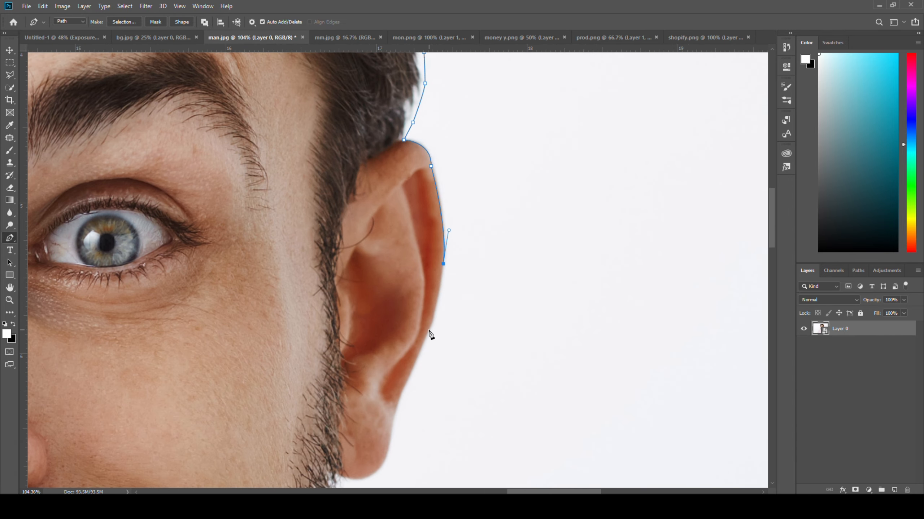
# Continue the pen path around the right earlobe and down just outside the beard to the neck.
pyautogui.click(429, 330)
pyautogui.scroll(-1, 428, 330)
pyautogui.click(399, 359)
pyautogui.keyDown('alt'); pyautogui.click(359, 438); pyautogui.keyUp('alt')
pyautogui.click(338, 439)
pyautogui.moveTo(340, 444); pyautogui.dragTo(347, 218)
pyautogui.click(349, 280)
pyautogui.moveTo(335, 415); pyautogui.dragTo(335, 277)
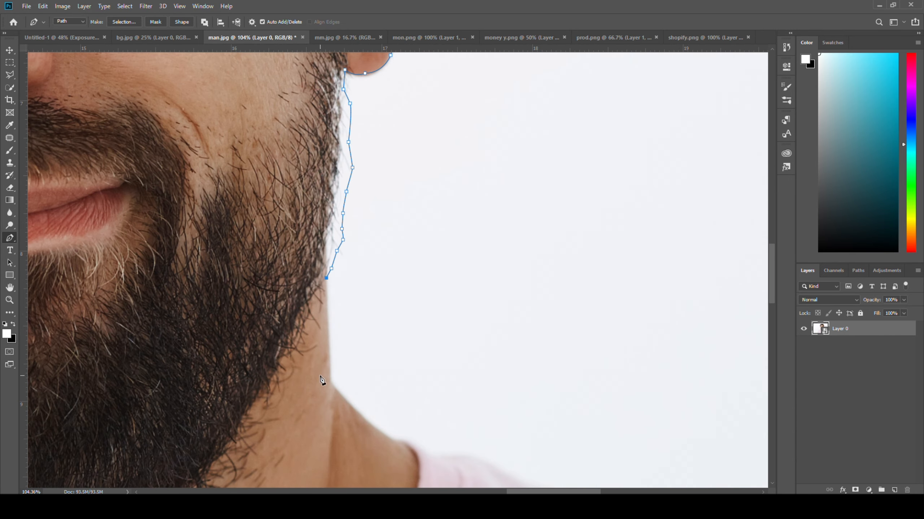
# Trace the right side of the neck, shoulder and sleeve, and close the path at its starting point.
pyautogui.click(330, 384)
pyautogui.click(365, 420)
pyautogui.moveTo(439, 460); pyautogui.dragTo(469, 479)
pyautogui.click(325, 184)
pyautogui.moveTo(454, 233); pyautogui.dragTo(185, 86)
pyautogui.click(441, 177)
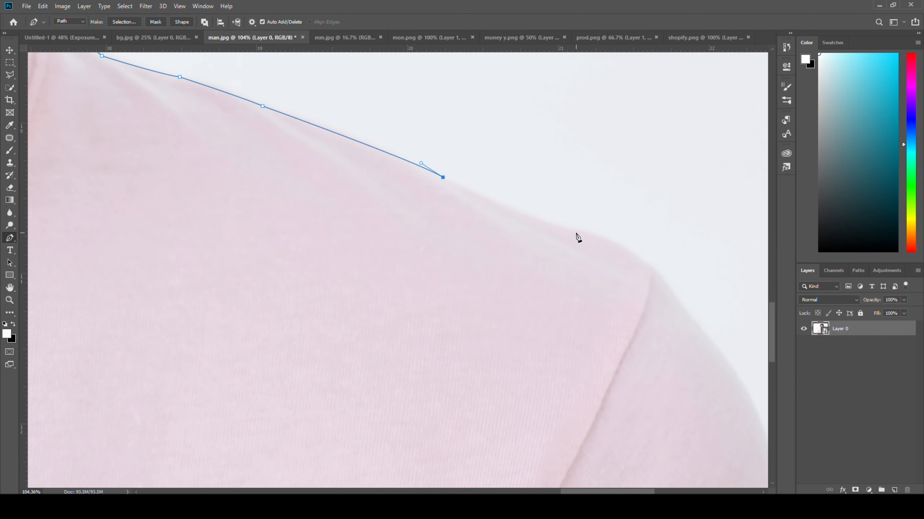
pyautogui.moveTo(582, 237); pyautogui.dragTo(364, 122)
pyautogui.moveTo(488, 218); pyautogui.dragTo(497, 225)
pyautogui.scroll(-5, 506, 255)
pyautogui.moveTo(564, 308); pyautogui.dragTo(572, 335)
pyautogui.click(571, 362)
pyautogui.click(571, 380)
pyautogui.scroll(-13, 422, 294)
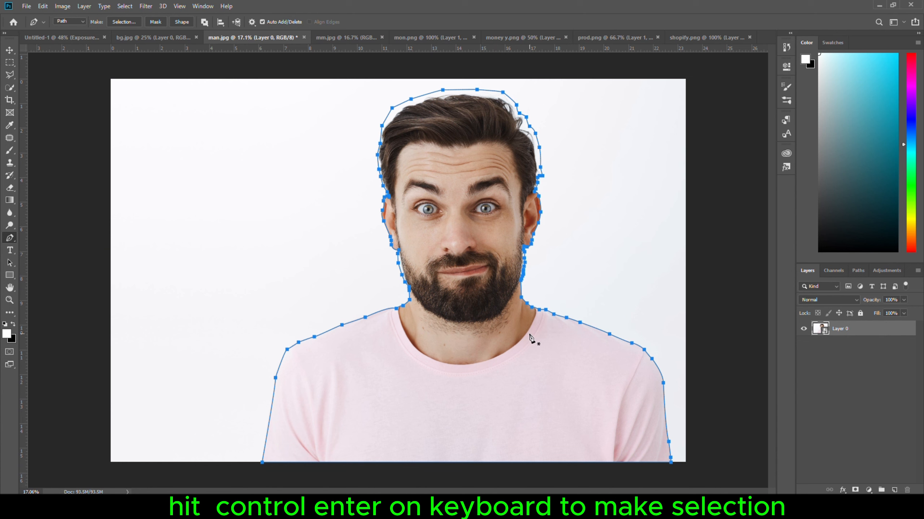
# Convert the closed path to a selection and open it in Select and Mask.
pyautogui.hotkey('ctrl', 'Return')
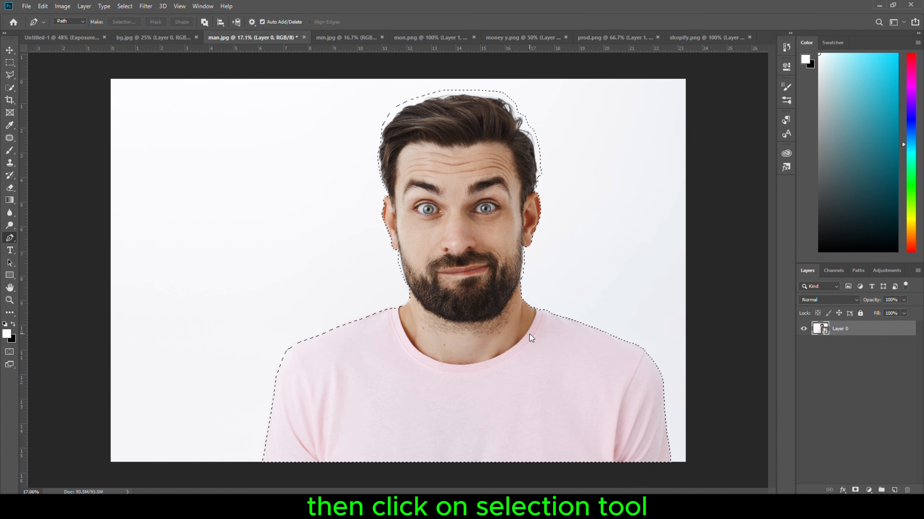
pyautogui.click(9, 88)
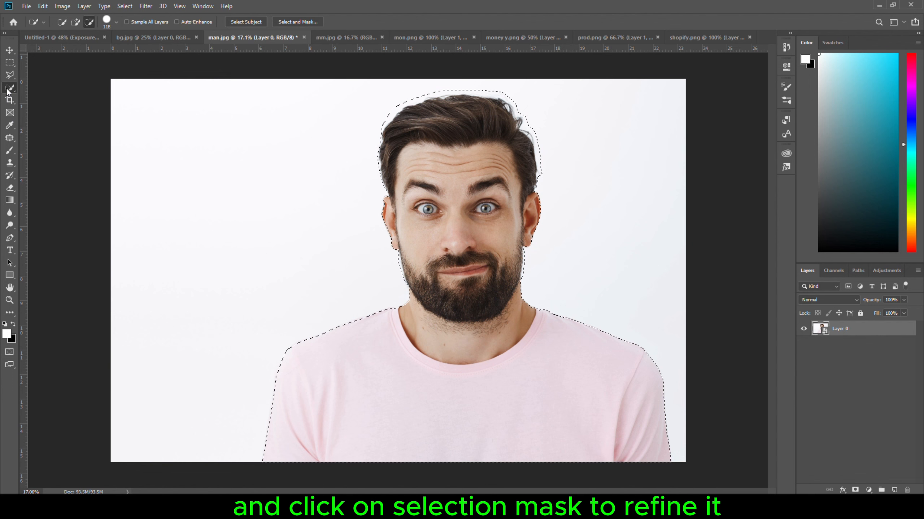
pyautogui.click(292, 21)
pyautogui.scroll(2, 455, 207)
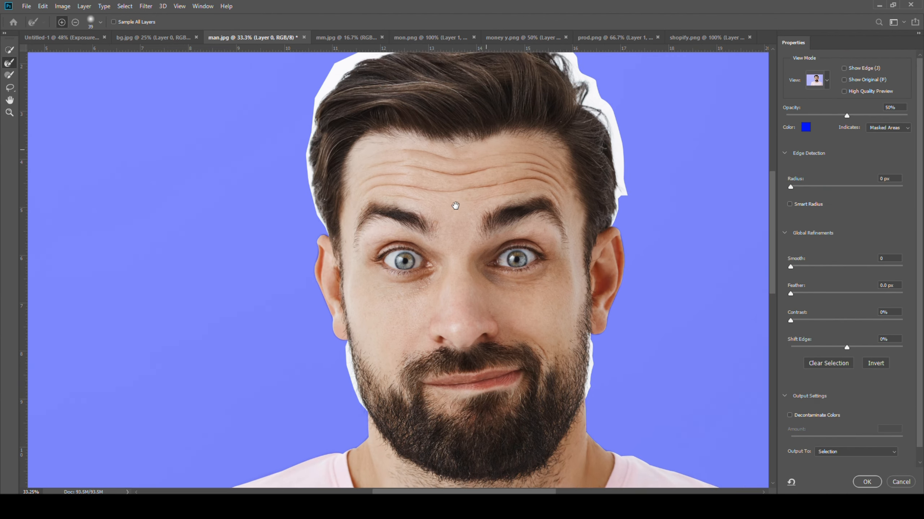
# Brush away the white fringe around the hair and beard with the Refine Edge Brush in add mode at 0% hardness.
pyautogui.click(101, 22)
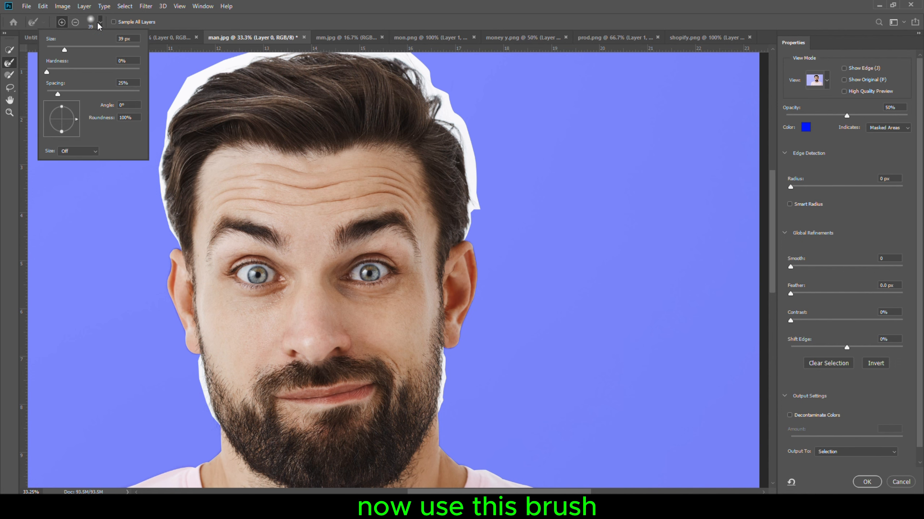
pyautogui.press('Return')
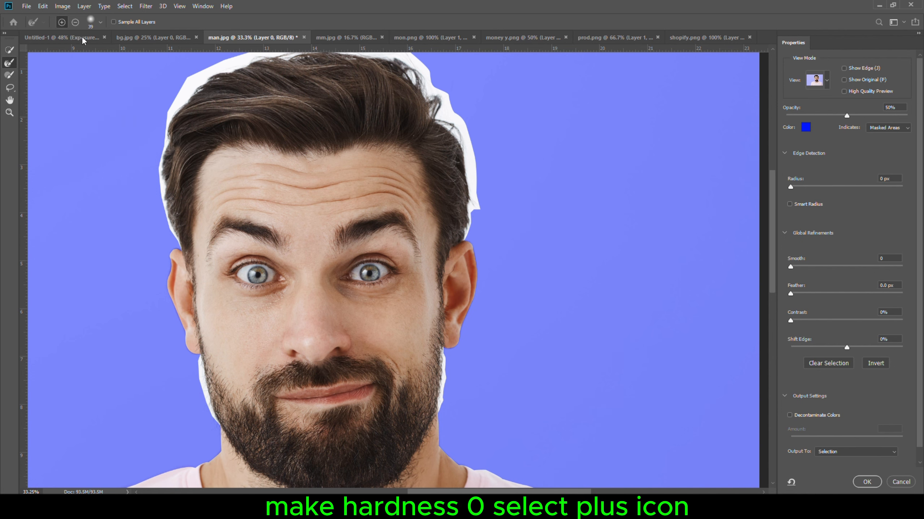
pyautogui.scroll(6, 207, 405)
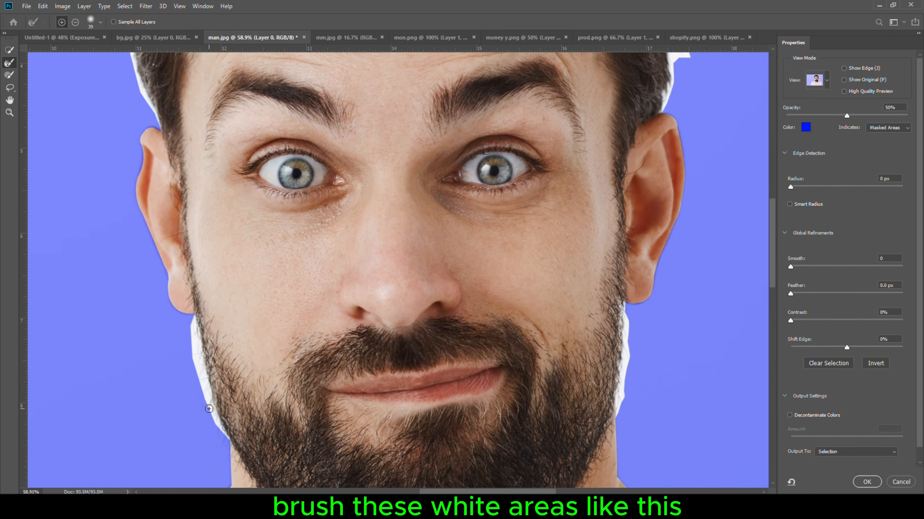
pyautogui.moveTo(209, 410)
pyautogui.mouseDown()
pyautogui.moveTo(223, 418)
pyautogui.moveTo(214, 403)
pyautogui.moveTo(221, 435)
pyautogui.mouseUp()
pyautogui.moveTo(207, 395); pyautogui.dragTo(192, 323)
pyautogui.moveTo(159, 146)
pyautogui.mouseDown()
pyautogui.moveTo(270, 396)
pyautogui.moveTo(241, 211)
pyautogui.moveTo(274, 112)
pyautogui.mouseUp()
pyautogui.moveTo(325, 126); pyautogui.dragTo(188, 269)
pyautogui.moveTo(146, 242)
pyautogui.mouseDown()
pyautogui.moveTo(335, 167)
pyautogui.moveTo(588, 185)
pyautogui.mouseUp()
pyautogui.moveTo(340, 157)
pyautogui.mouseDown()
pyautogui.moveTo(604, 268)
pyautogui.moveTo(654, 470)
pyautogui.moveTo(486, 299)
pyautogui.moveTo(503, 340)
pyautogui.mouseUp()
pyautogui.moveTo(455, 482); pyautogui.dragTo(448, 278)
pyautogui.moveTo(449, 304); pyautogui.dragTo(448, 420)
pyautogui.scroll(-11, 238, 398)
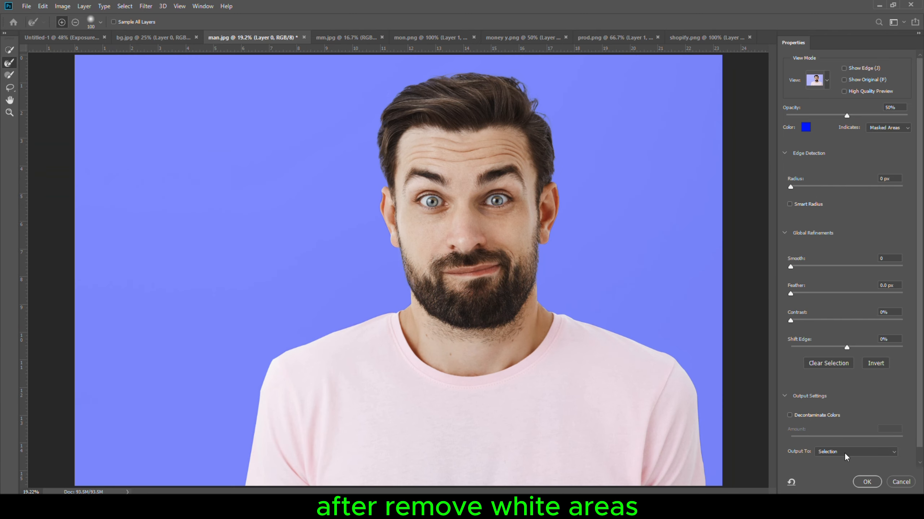
# Output the refined selection to New Layer with Layer Mask.
pyautogui.click(844, 455)
pyautogui.click(830, 477)
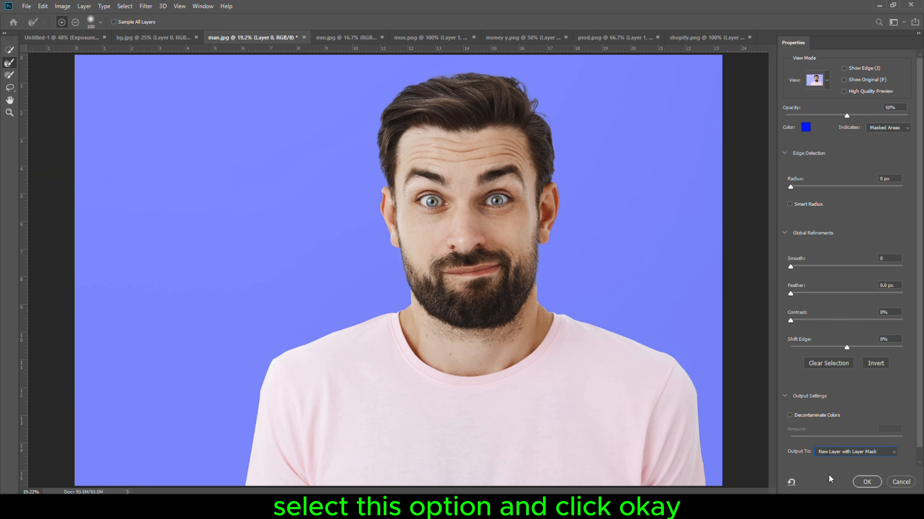
pyautogui.click(865, 482)
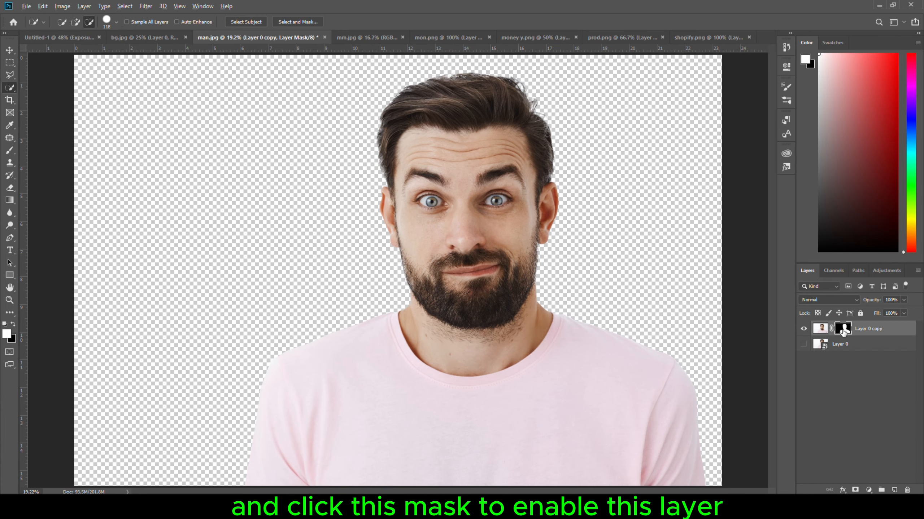
# Paint white over the hair and beard edges of the cut-out's layer mask with an enlarged Overlay-mode brush at 100% opacity.
pyautogui.keyDown('alt'); pyautogui.click(843, 329); pyautogui.keyUp('alt')
pyautogui.scroll(6, 545, 317)
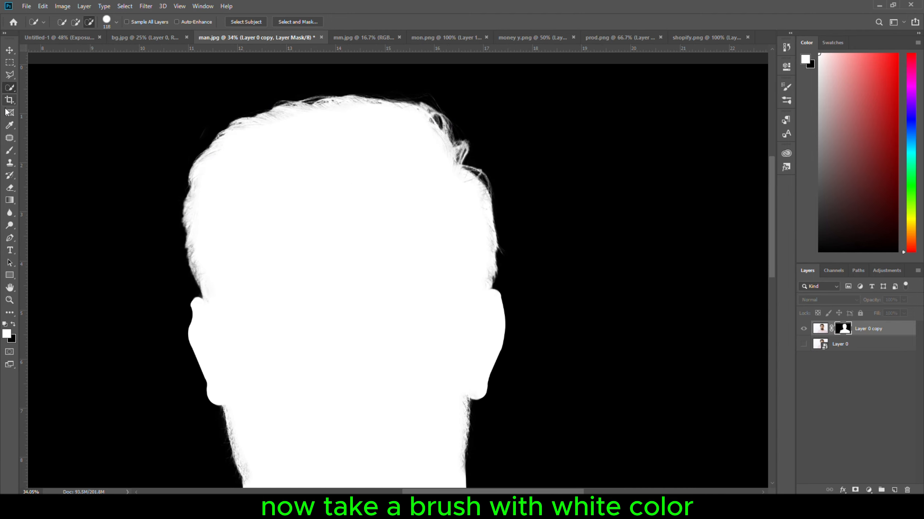
pyautogui.press('b')
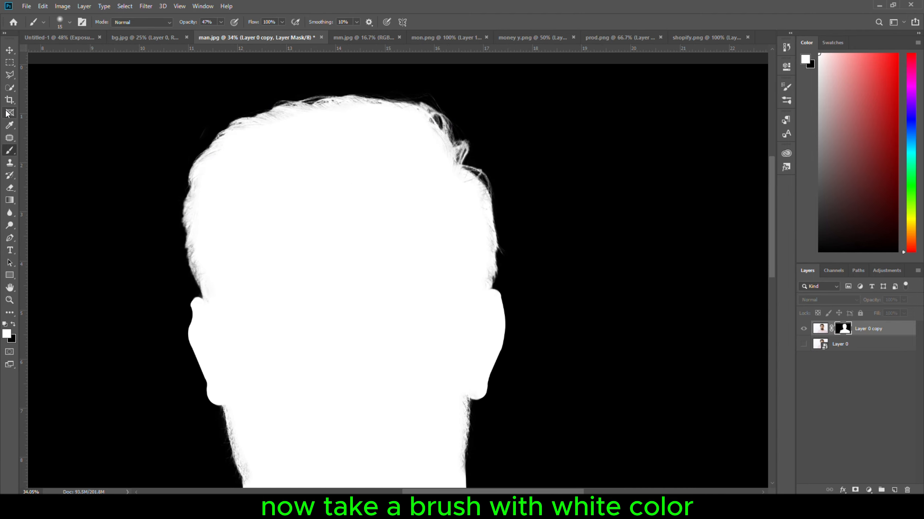
pyautogui.click(139, 24)
pyautogui.click(125, 158)
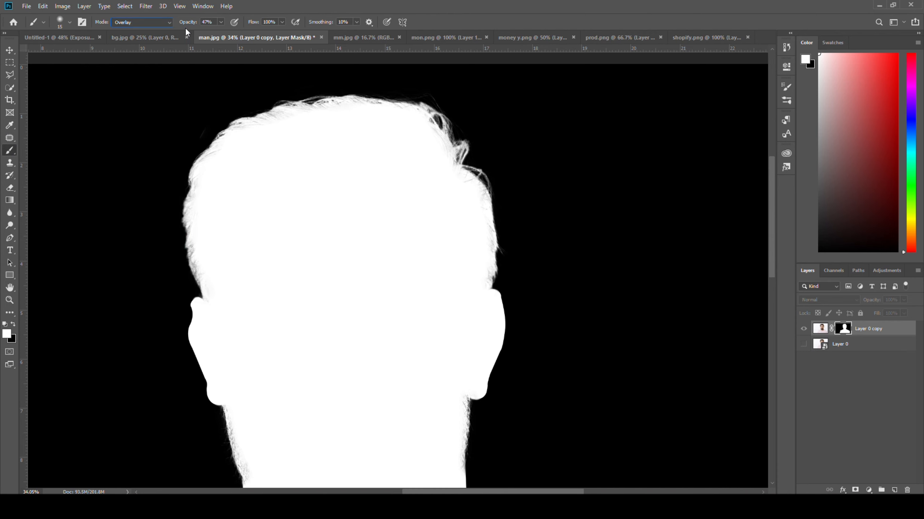
pyautogui.moveTo(187, 23); pyautogui.dragTo(232, 25)
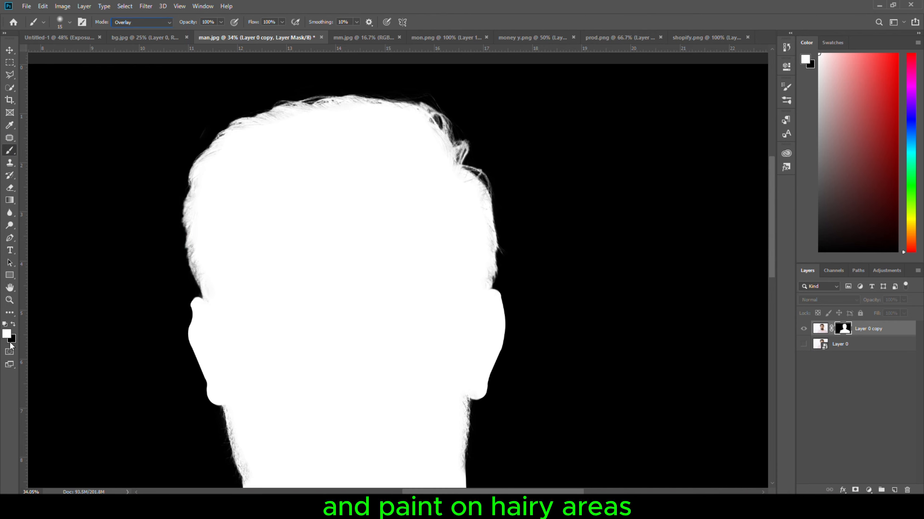
pyautogui.press(']')
pyautogui.press(']')
pyautogui.press(']')
pyautogui.press(']')
pyautogui.press(']')
pyautogui.press(']')
pyautogui.press(']')
pyautogui.press(']')
pyautogui.moveTo(202, 282)
pyautogui.mouseDown()
pyautogui.moveTo(196, 177)
pyautogui.moveTo(220, 127)
pyautogui.moveTo(460, 99)
pyautogui.moveTo(471, 418)
pyautogui.moveTo(463, 447)
pyautogui.moveTo(381, 454)
pyautogui.moveTo(243, 491)
pyautogui.moveTo(226, 319)
pyautogui.moveTo(192, 164)
pyautogui.moveTo(440, 122)
pyautogui.moveTo(462, 386)
pyautogui.mouseUp()
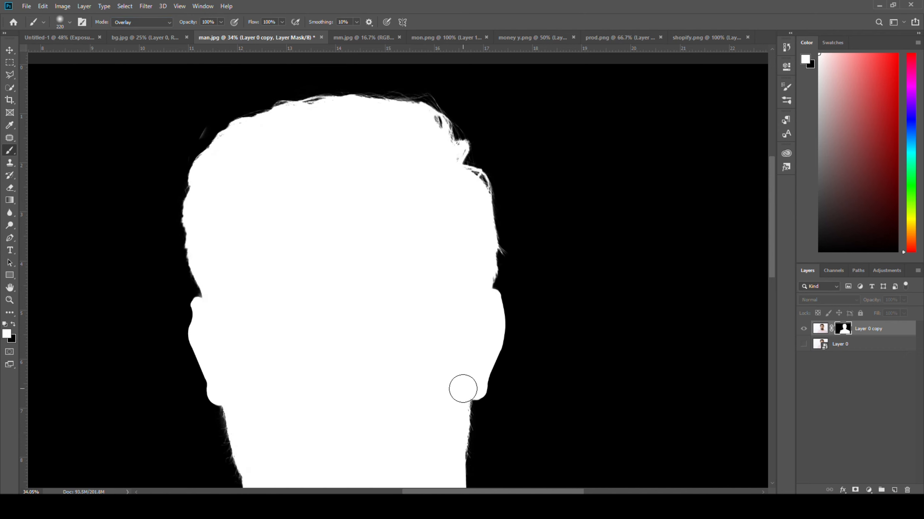
pyautogui.hotkey('ctrl', '0')
pyautogui.keyDown('alt'); pyautogui.click(842, 333); pyautogui.keyUp('alt')
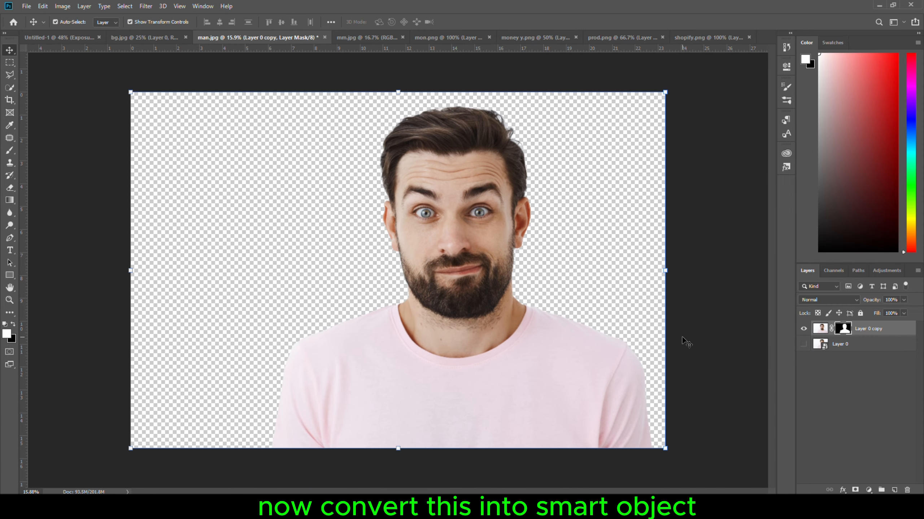
# Convert the masked cut-out layer to a smart object and rename it man.
pyautogui.click(877, 329)
pyautogui.rightClick(877, 329)
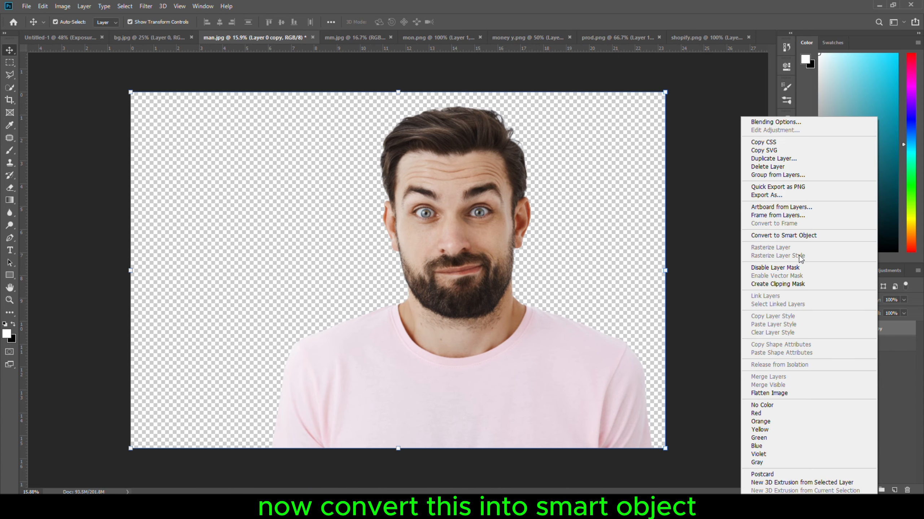
pyautogui.click(798, 237)
pyautogui.doubleClick(850, 329)
pyautogui.write('man')
pyautogui.press('Return')
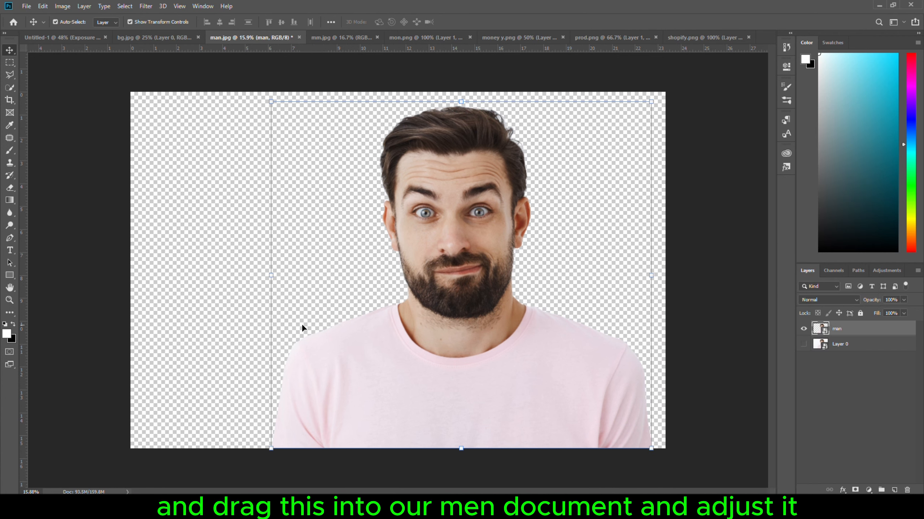
# Bring the man layer into the Untitled-1 document and scale it down so his head and shoulders stand centred at the bottom edge.
pyautogui.moveTo(462, 325); pyautogui.dragTo(409, 323)
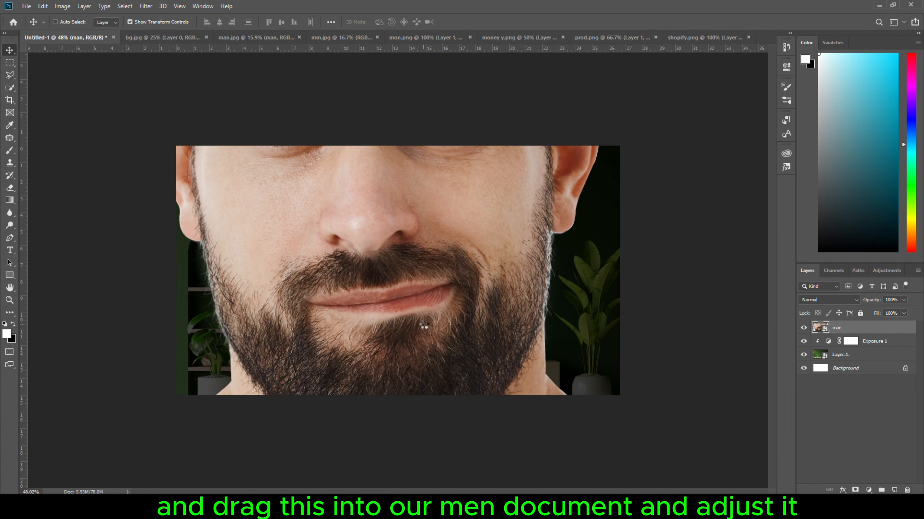
pyautogui.hotkey('ctrl', 't')
pyautogui.scroll(-8, 424, 325)
pyautogui.moveTo(174, 288); pyautogui.dragTo(467, 288)
pyautogui.moveTo(508, 289); pyautogui.dragTo(377, 295)
pyautogui.scroll(5, 403, 310)
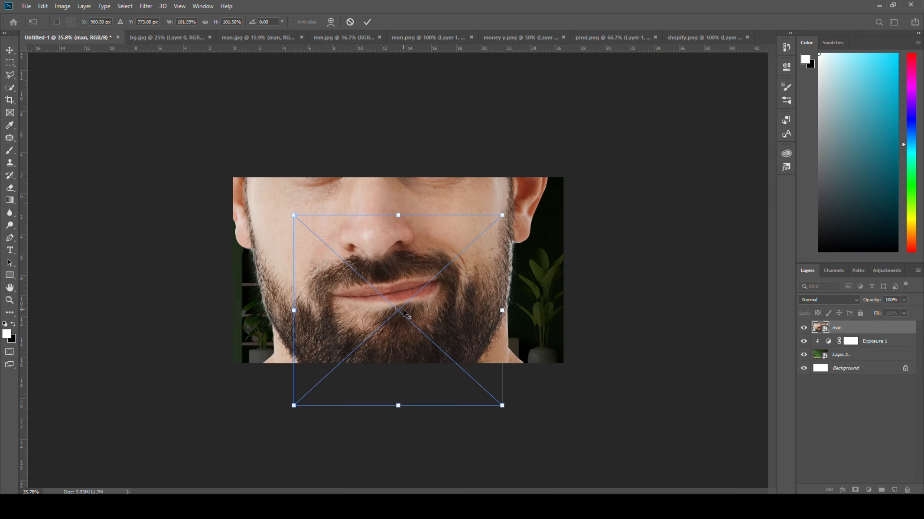
pyautogui.scroll(8, 403, 310)
pyautogui.moveTo(411, 419); pyautogui.dragTo(404, 389)
pyautogui.click(367, 22)
pyautogui.click(371, 62)
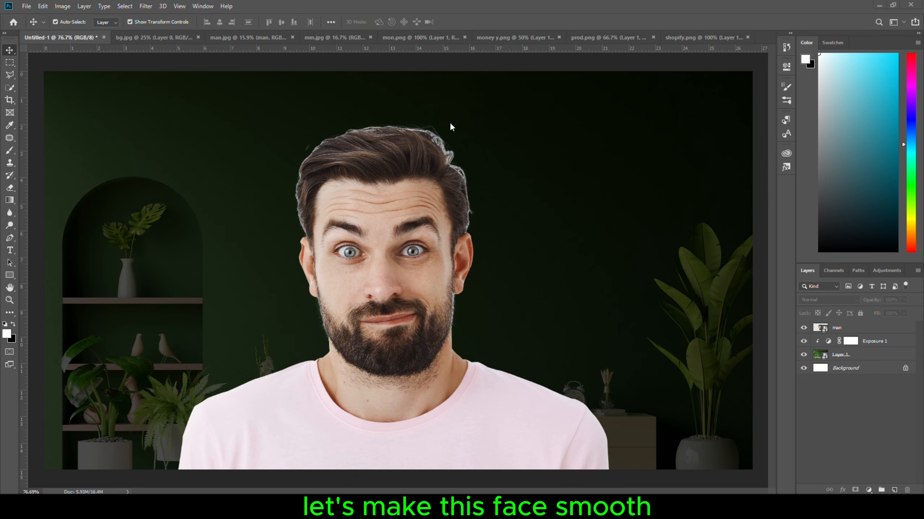
# Duplicate the man layer and clip the copy to the original.
pyautogui.click(851, 328)
pyautogui.hotkey('ctrl', 'j')
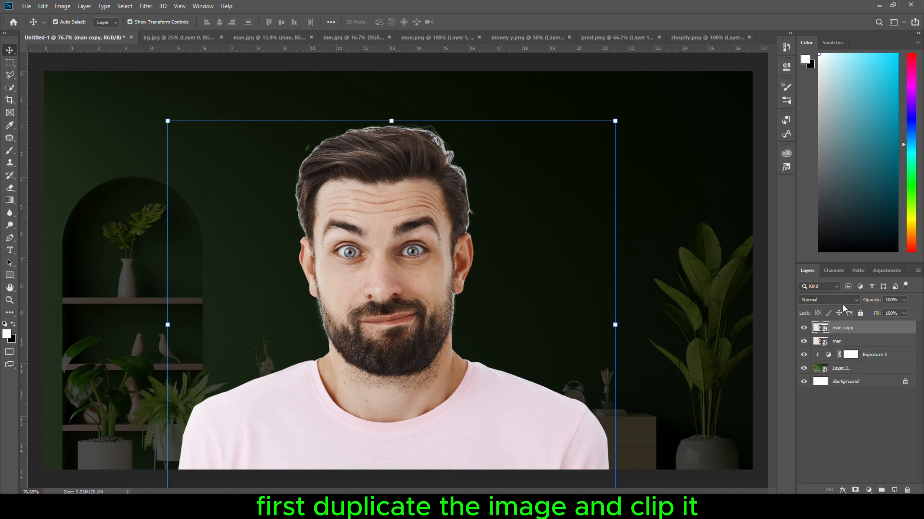
pyautogui.keyDown('alt'); pyautogui.click(818, 332); pyautogui.keyUp('alt')
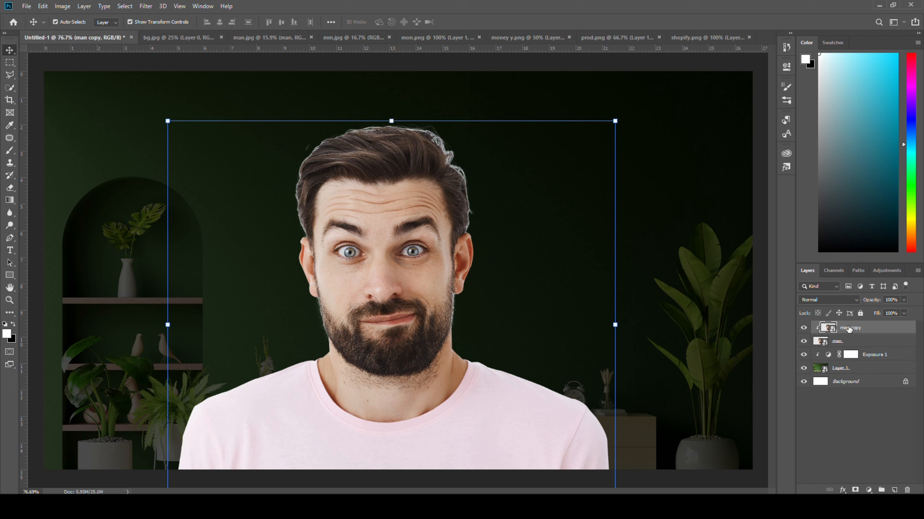
# Smooth the man copy with the Camera Raw Filter, using Texture -93 and noise-reduction Luminance 48.
pyautogui.click(147, 6)
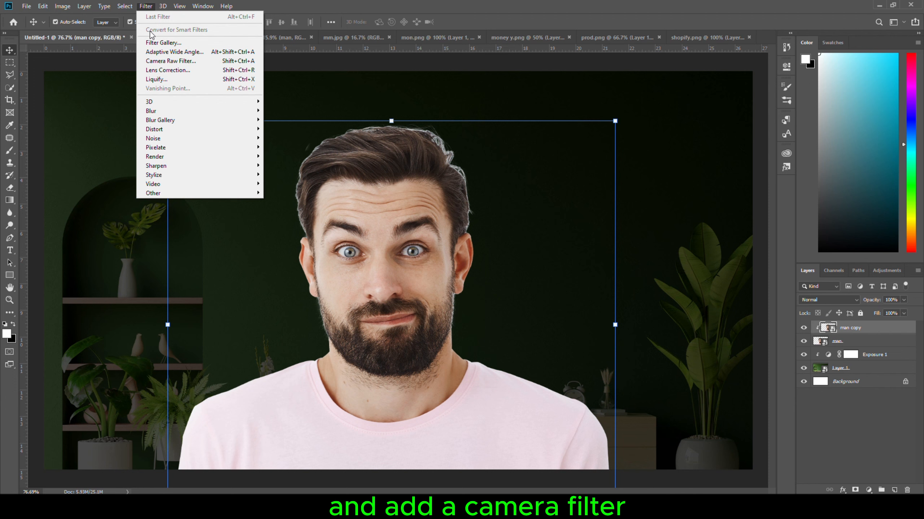
pyautogui.click(160, 63)
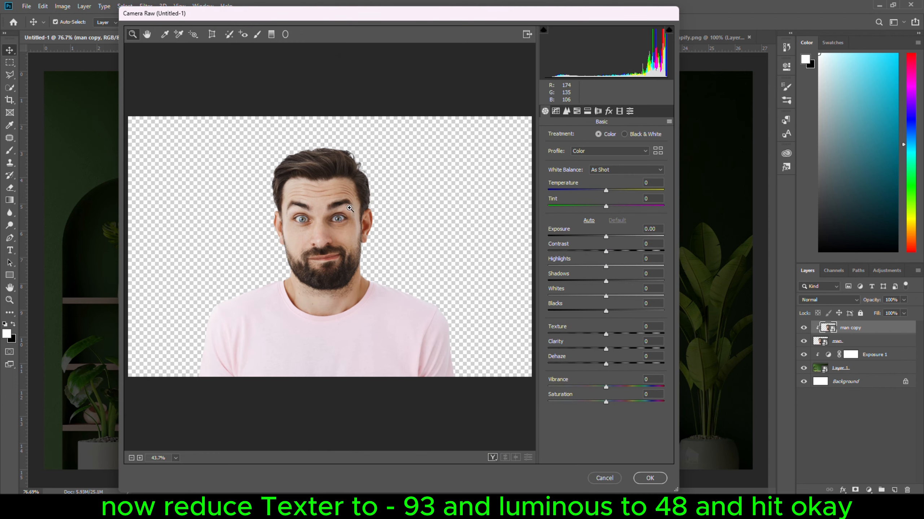
pyautogui.moveTo(606, 334); pyautogui.dragTo(588, 336)
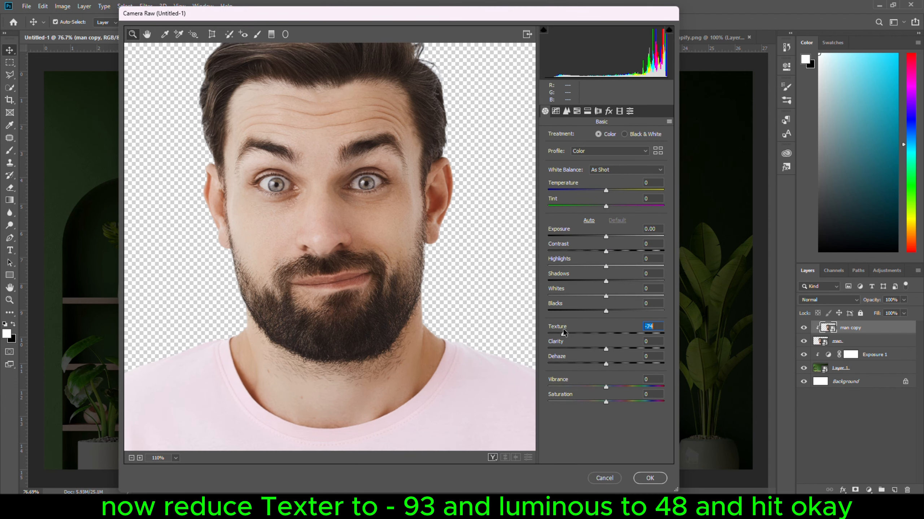
pyautogui.click(566, 111)
pyautogui.moveTo(578, 228); pyautogui.dragTo(582, 228)
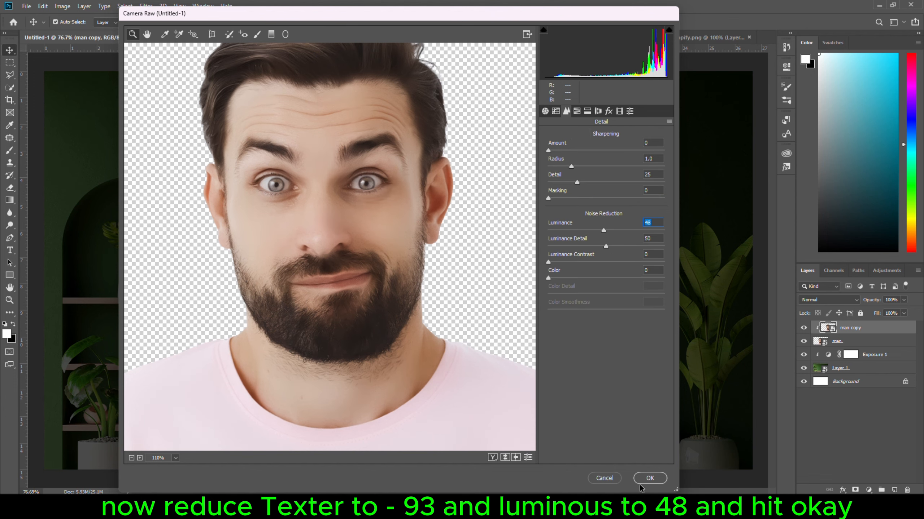
pyautogui.click(649, 478)
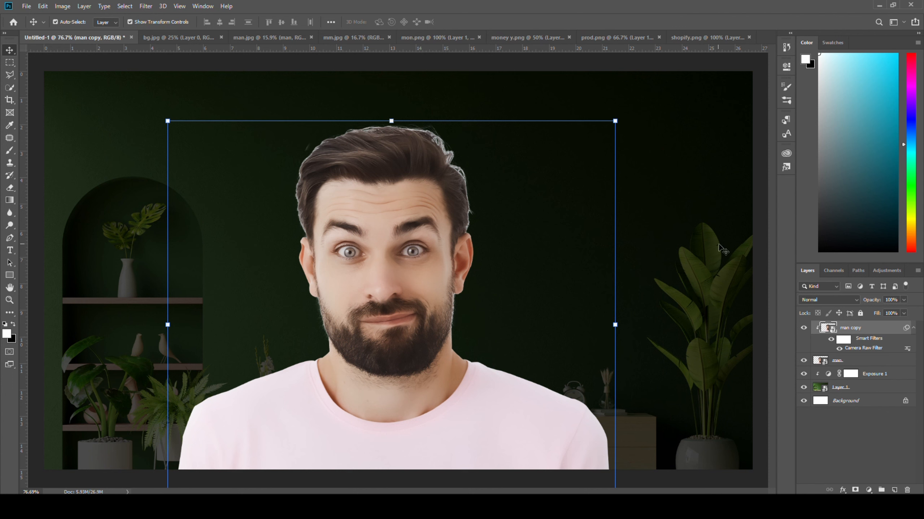
pyautogui.click(803, 328)
pyautogui.click(803, 328)
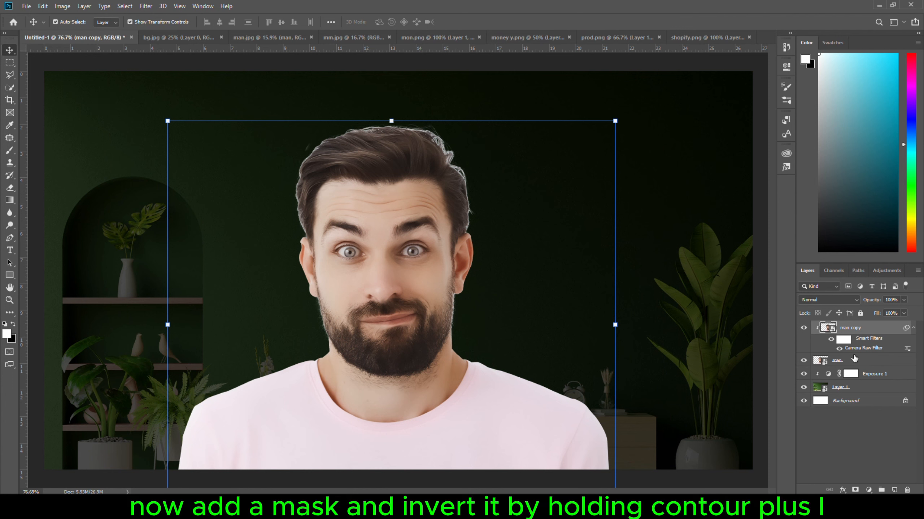
# Add an inverted black layer mask to the man copy and set the white brush to Normal mode.
pyautogui.click(855, 490)
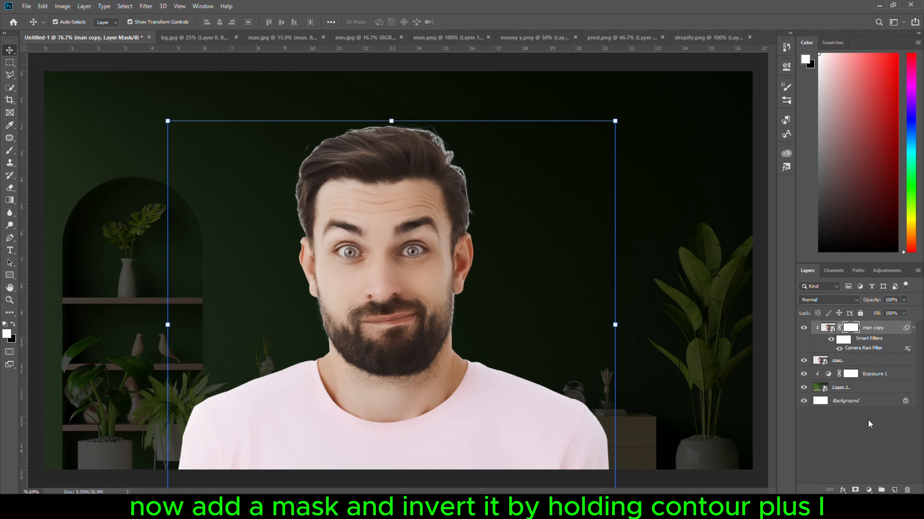
pyautogui.hotkey('ctrl', 'i')
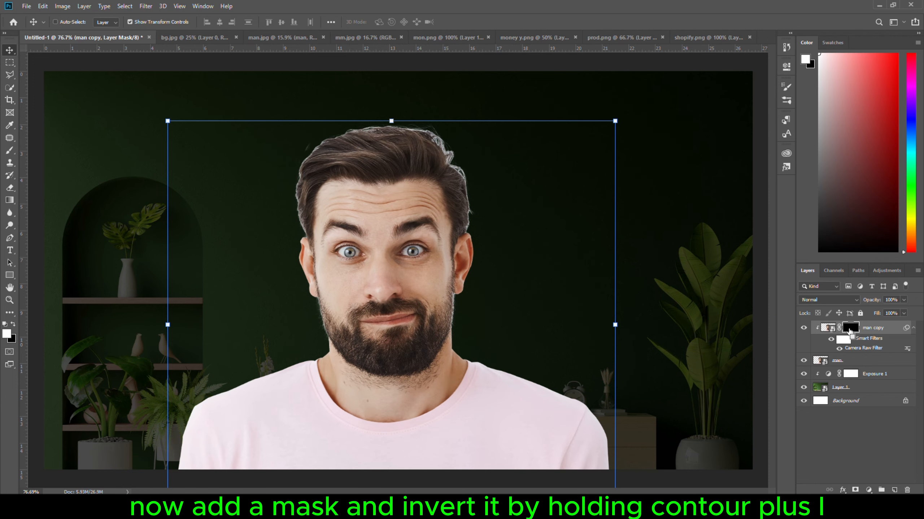
pyautogui.scroll(2, 390, 288)
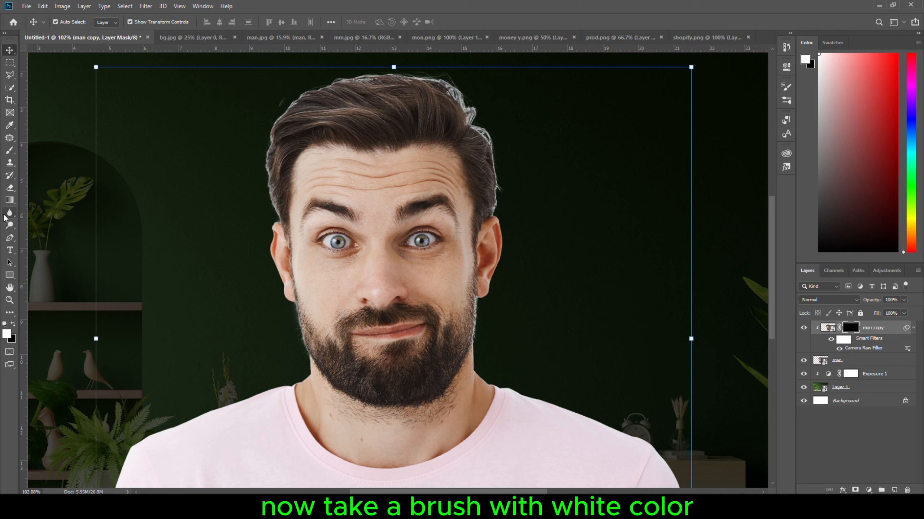
pyautogui.click(10, 150)
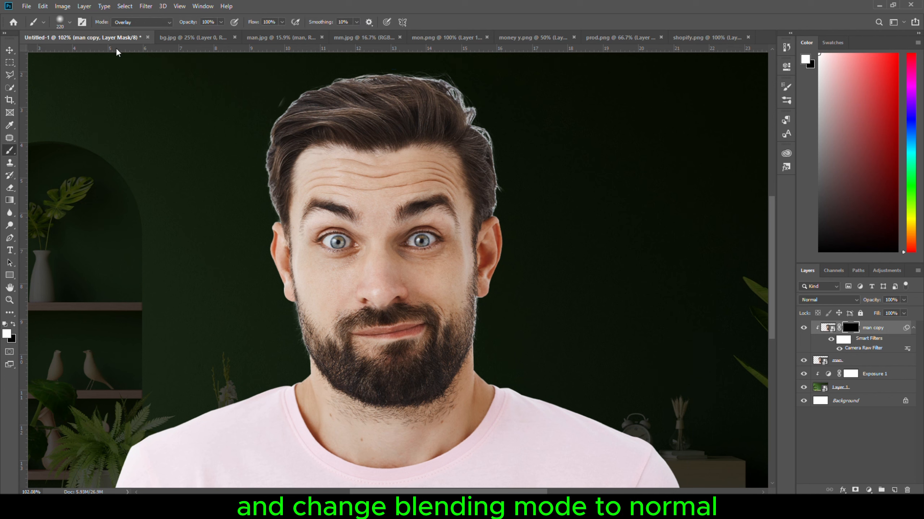
pyautogui.click(137, 23)
pyautogui.click(125, 29)
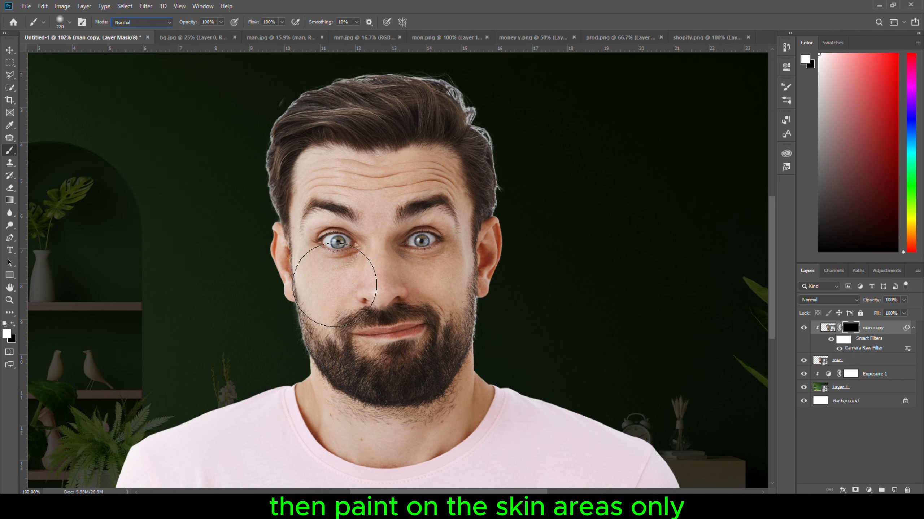
# Paint white on the man copy's mask over the cheeks, forehead, nose, eye areas and neck to smooth only the skin.
pyautogui.moveTo(375, 242); pyautogui.dragTo(361, 270)
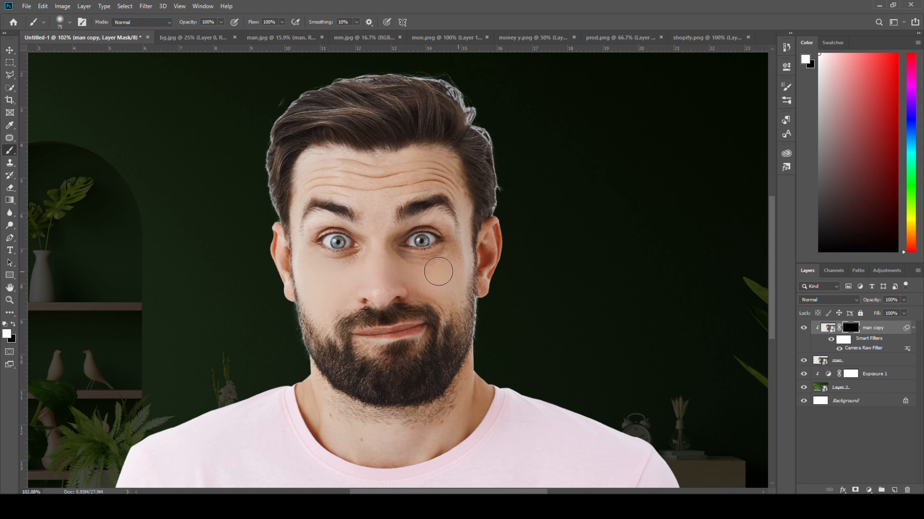
pyautogui.moveTo(377, 209); pyautogui.dragTo(354, 176)
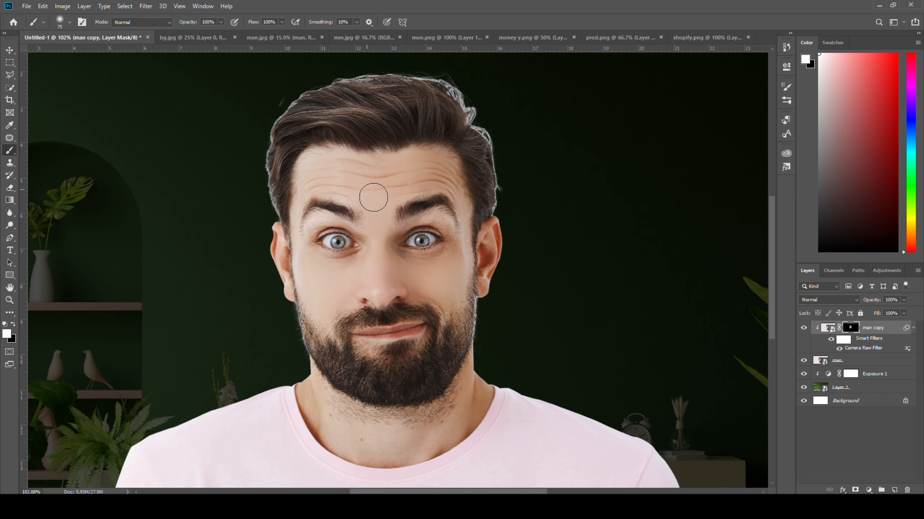
pyautogui.scroll(3, 365, 180)
pyautogui.moveTo(377, 233); pyautogui.dragTo(385, 235)
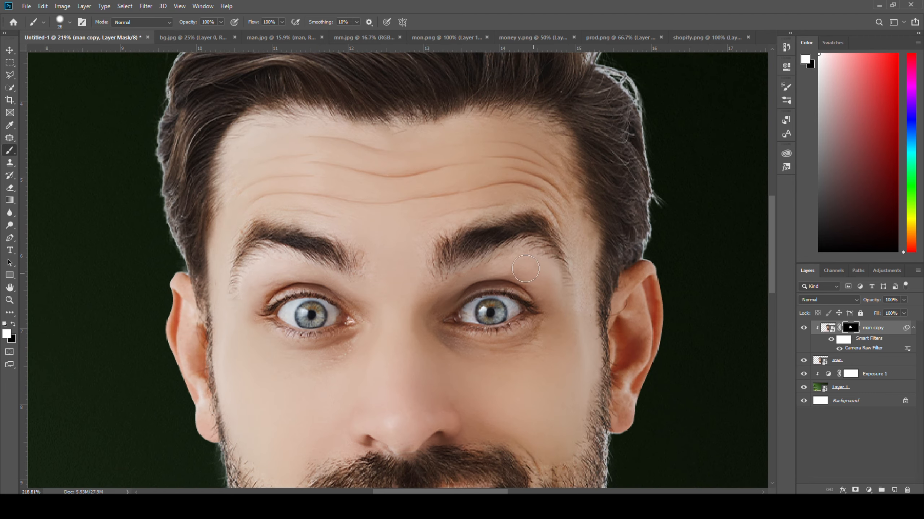
pyautogui.scroll(-7, 575, 306)
pyautogui.scroll(-5, 357, 433)
pyautogui.moveTo(358, 431); pyautogui.dragTo(371, 439)
pyautogui.scroll(4, 342, 430)
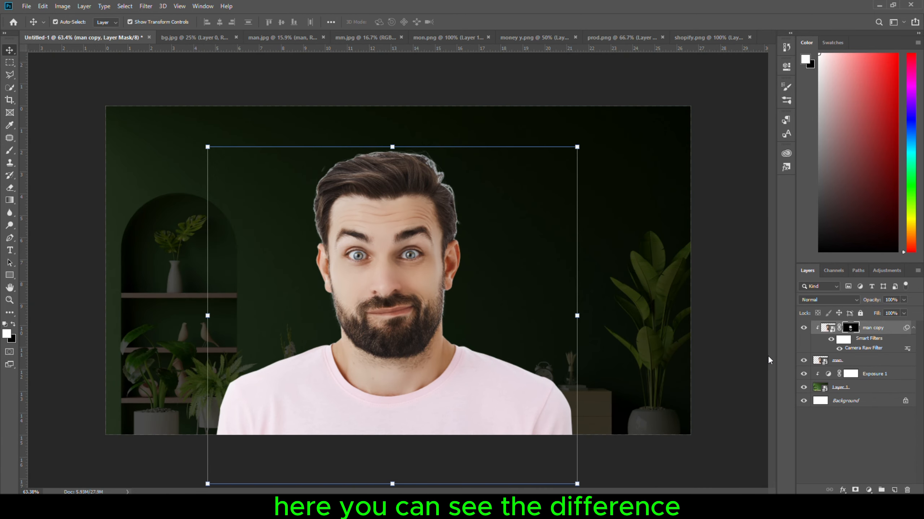
pyautogui.click(804, 329)
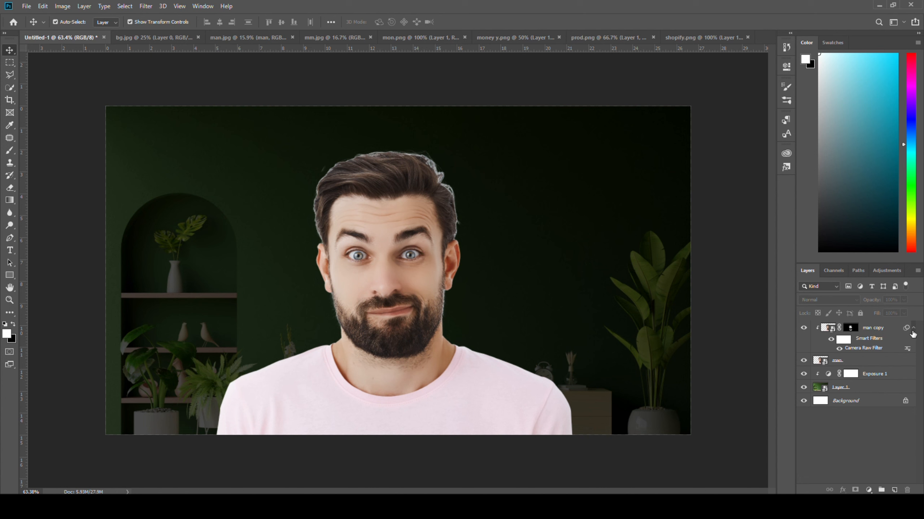
# Add a Curves adjustment clipped to the man copy and pull its RGB midtones down to darken him.
pyautogui.click(869, 490)
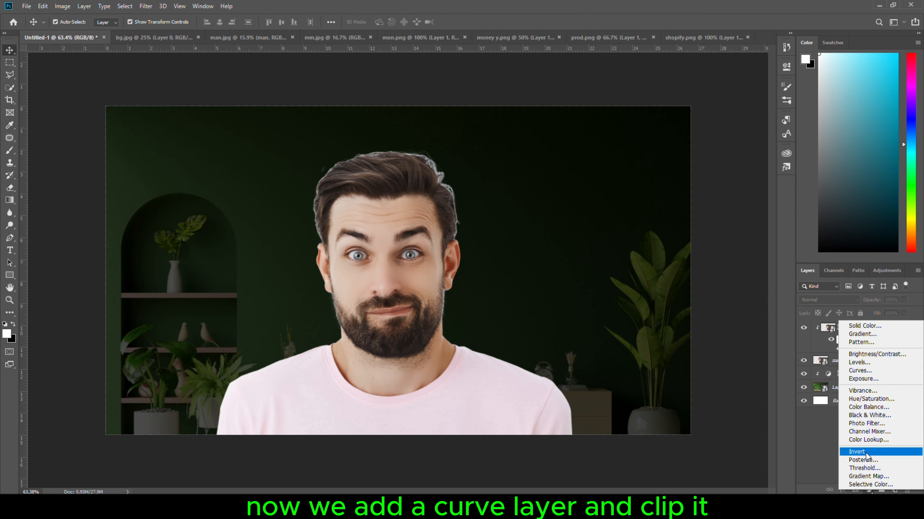
pyautogui.click(860, 370)
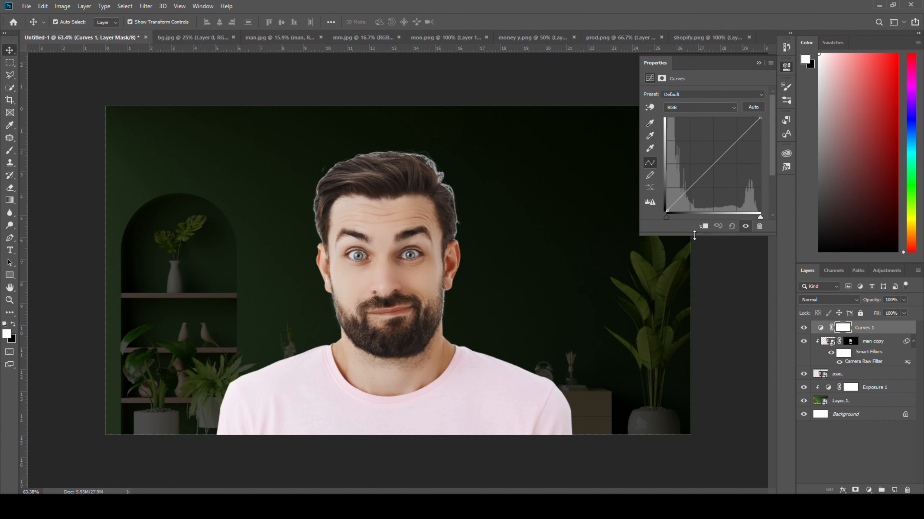
pyautogui.click(703, 226)
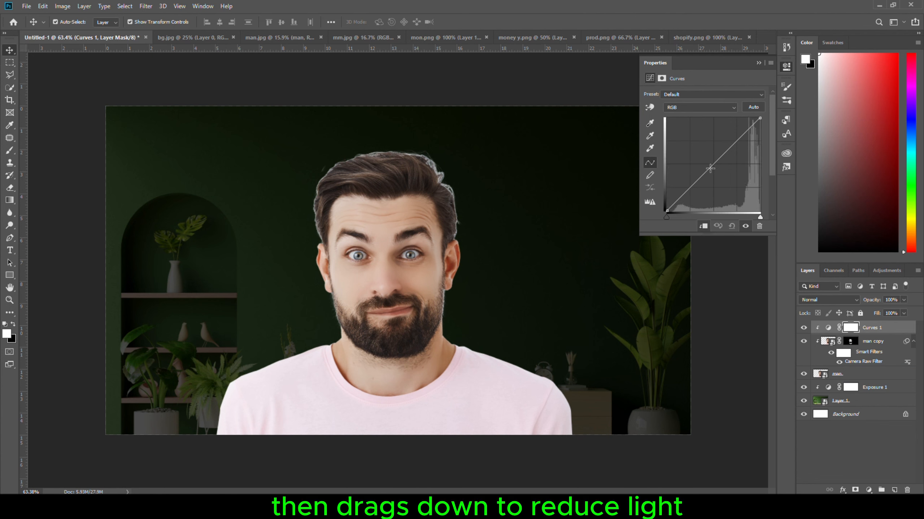
pyautogui.moveTo(710, 168)
pyautogui.mouseDown()
pyautogui.moveTo(714, 183)
pyautogui.moveTo(715, 172)
pyautogui.mouseUp()
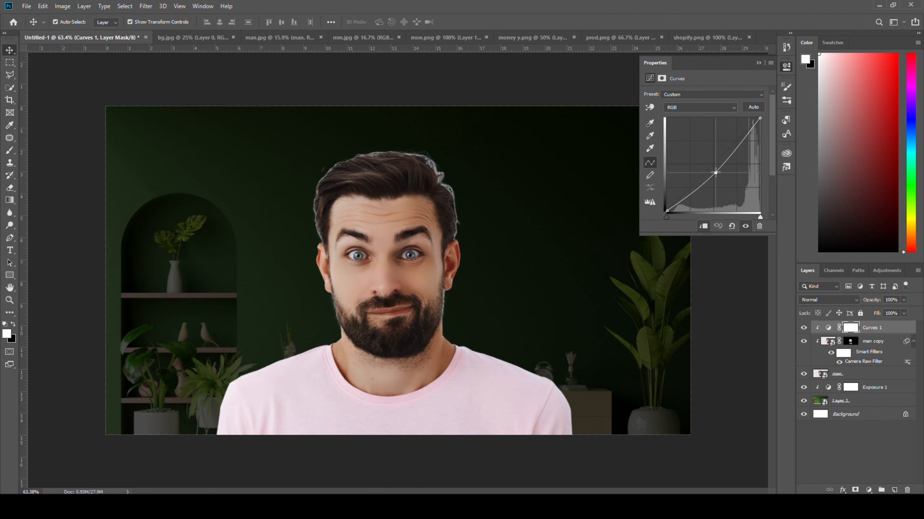
pyautogui.click(786, 68)
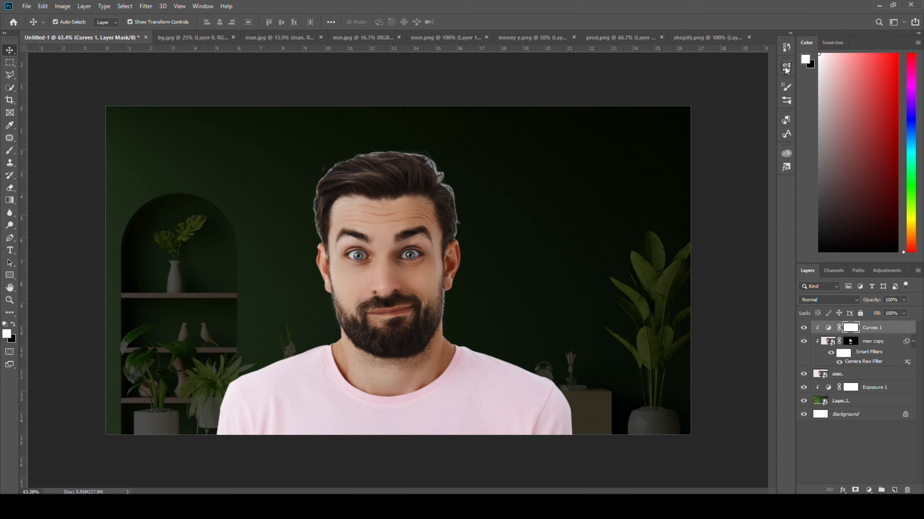
# Rename the darkening Curves layer "burn" and invert its layer mask to black.
pyautogui.doubleClick(868, 330)
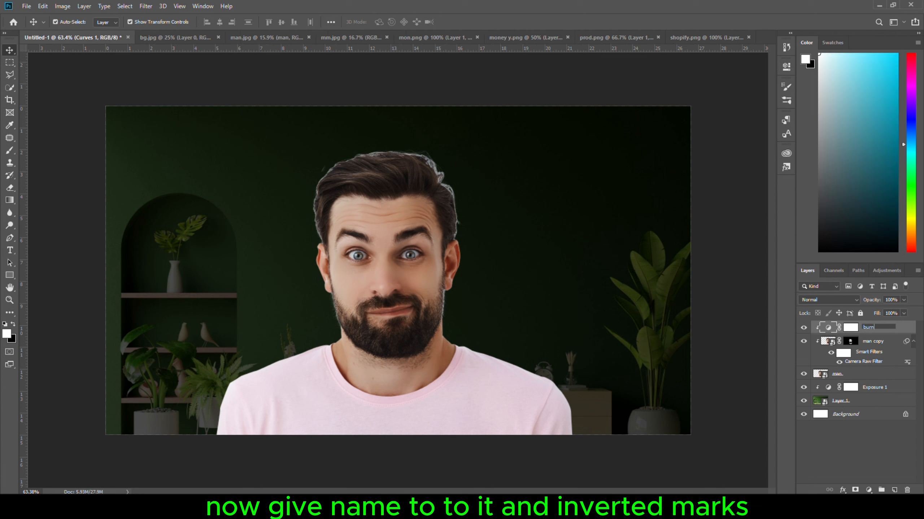
pyautogui.press('Return')
pyautogui.click(848, 328)
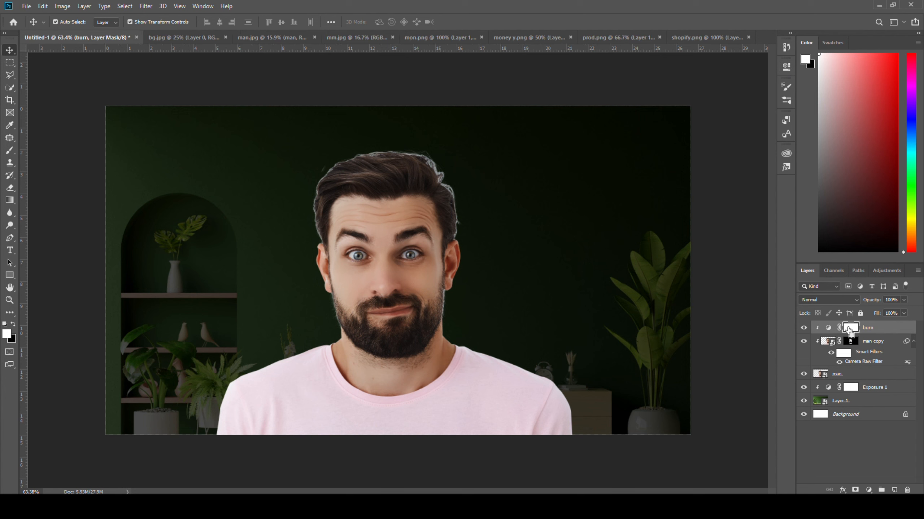
pyautogui.hotkey('ctrl', 'i')
# Paint white on the burn mask over the hair and beard with the brush at 71% opacity, undoing the last stroke.
pyautogui.press('b')
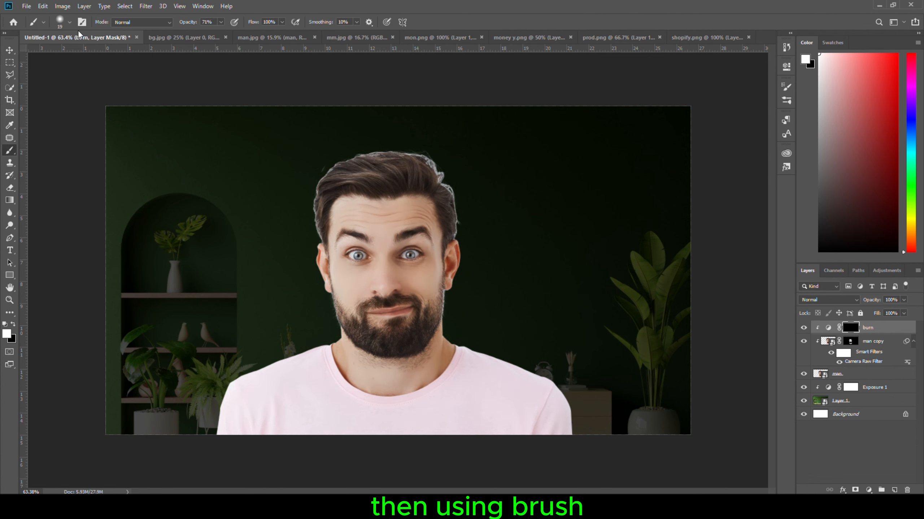
pyautogui.scroll(3, 363, 247)
pyautogui.scroll(5, 360, 244)
pyautogui.moveTo(364, 135)
pyautogui.mouseDown()
pyautogui.moveTo(371, 94)
pyautogui.moveTo(332, 333)
pyautogui.mouseUp()
pyautogui.moveTo(322, 242); pyautogui.dragTo(351, 276)
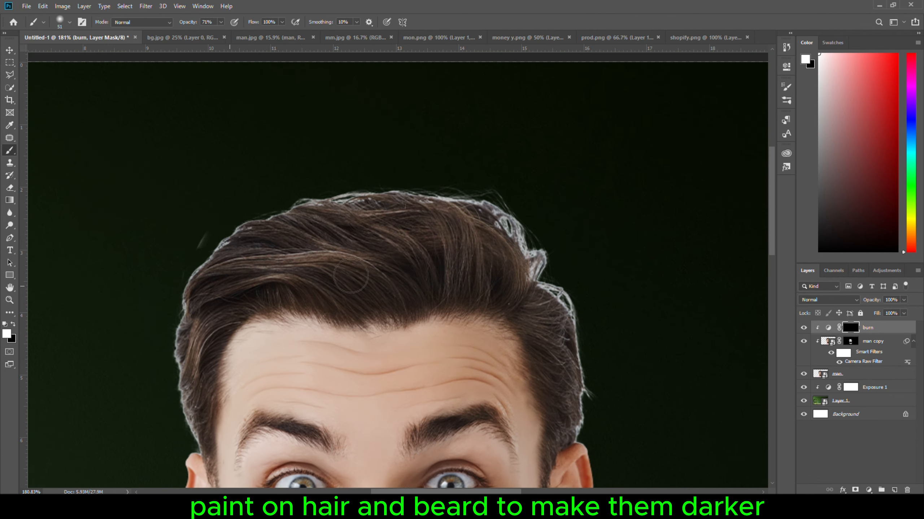
pyautogui.moveTo(460, 248)
pyautogui.mouseDown()
pyautogui.moveTo(540, 241)
pyautogui.moveTo(301, 209)
pyautogui.moveTo(201, 413)
pyautogui.moveTo(328, 294)
pyautogui.moveTo(577, 377)
pyautogui.moveTo(535, 269)
pyautogui.moveTo(564, 438)
pyautogui.mouseUp()
pyautogui.scroll(-3, 421, 263)
pyautogui.scroll(-6, 422, 263)
pyautogui.moveTo(264, 375)
pyautogui.mouseDown()
pyautogui.moveTo(321, 405)
pyautogui.moveTo(483, 383)
pyautogui.moveTo(526, 364)
pyautogui.mouseUp()
pyautogui.scroll(-3, 427, 390)
pyautogui.moveTo(428, 389); pyautogui.dragTo(351, 387)
pyautogui.moveTo(309, 282); pyautogui.dragTo(351, 249)
pyautogui.hotkey('ctrl', 'z')
# Set the brush opacity to 52%, deepen the hair, eyebrows and beard on the burn mask, and compare the before and after.
pyautogui.moveTo(190, 23); pyautogui.dragTo(181, 26)
pyautogui.moveTo(336, 247)
pyautogui.mouseDown()
pyautogui.moveTo(488, 255)
pyautogui.moveTo(543, 193)
pyautogui.moveTo(530, 169)
pyautogui.mouseUp()
pyautogui.scroll(8, 530, 169)
pyautogui.moveTo(411, 326); pyautogui.dragTo(500, 315)
pyautogui.moveTo(323, 337); pyautogui.dragTo(231, 320)
pyautogui.moveTo(198, 309); pyautogui.dragTo(217, 480)
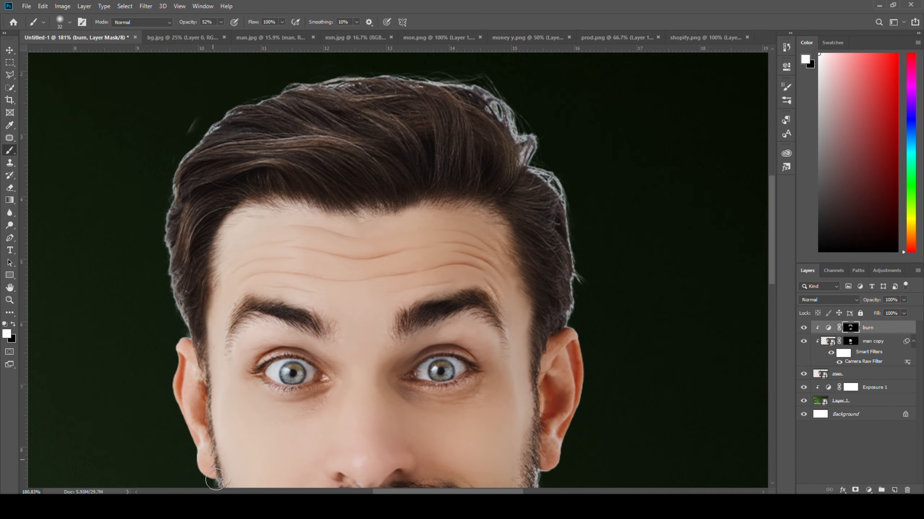
pyautogui.scroll(-8, 219, 473)
pyautogui.moveTo(261, 376); pyautogui.dragTo(523, 317)
pyautogui.scroll(5, 293, 351)
pyautogui.scroll(-7, 347, 225)
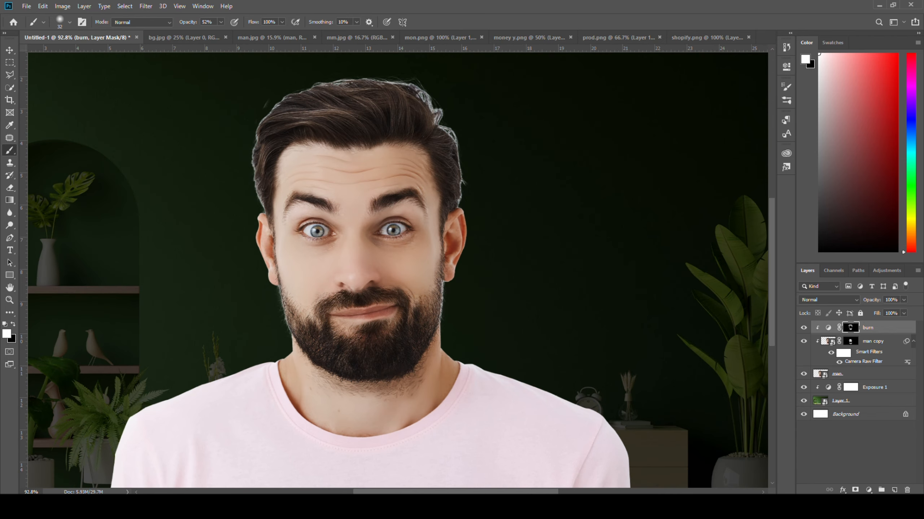
pyautogui.press('v')
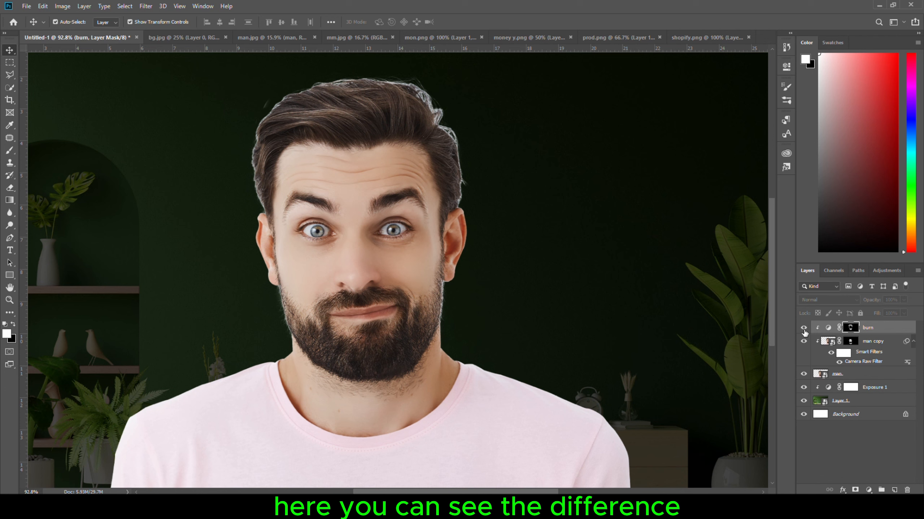
pyautogui.click(804, 328)
# Add another clipped Curves adjustment above the burn layer and raise its RGB curve to brighten the man.
pyautogui.click(894, 328)
pyautogui.click(868, 489)
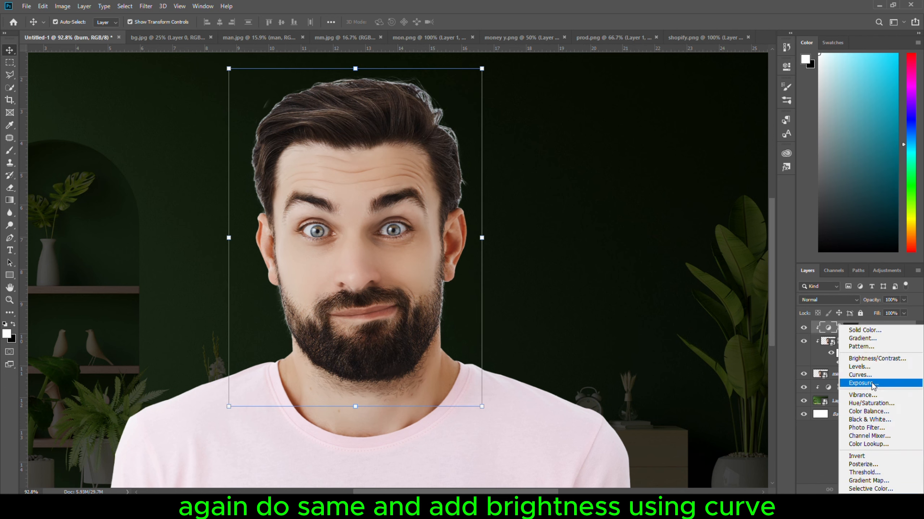
pyautogui.click(863, 376)
pyautogui.moveTo(701, 177); pyautogui.dragTo(700, 164)
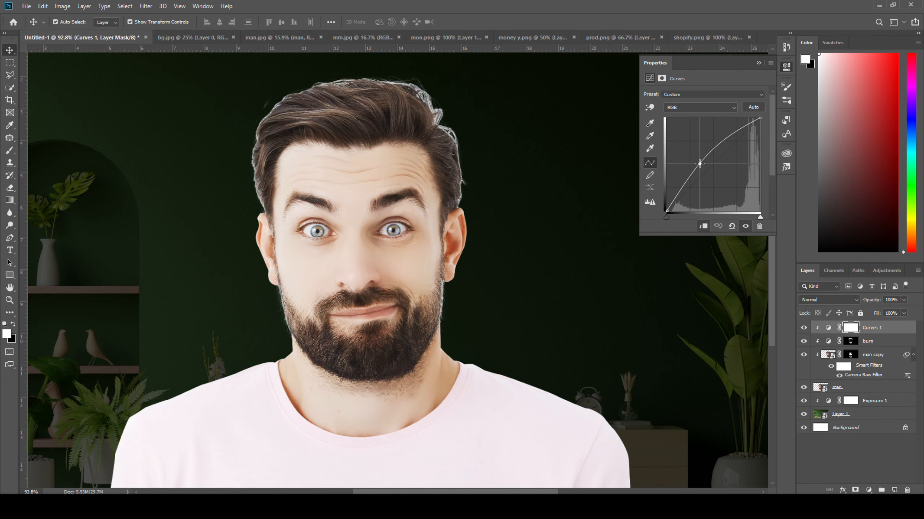
pyautogui.click(780, 72)
# Rename the brightening Curves layer "dodge" and invert its layer mask to black.
pyautogui.doubleClick(873, 328)
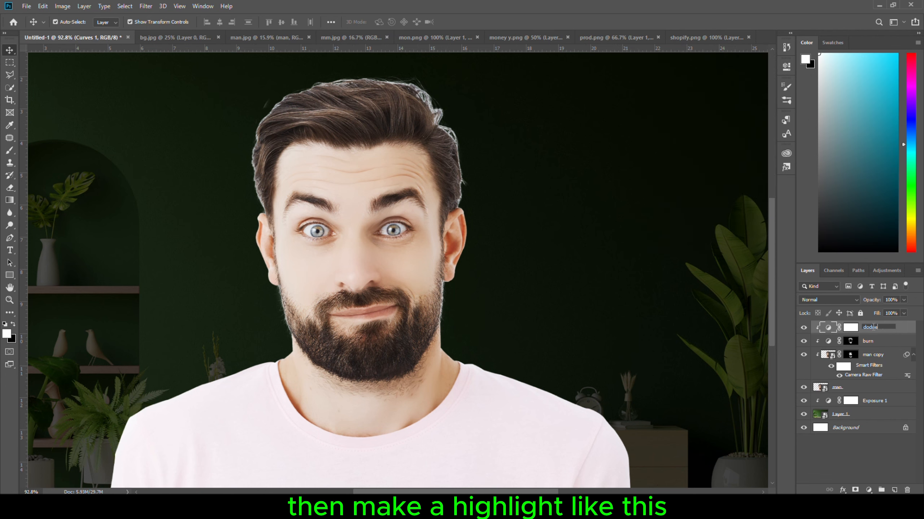
pyautogui.click(851, 328)
pyautogui.hotkey('ctrl', 'i')
# Paint soft white highlights over the face on the dodge mask, lowering the brush opacity to 28% and 10%, and compare the before and after.
pyautogui.press('b')
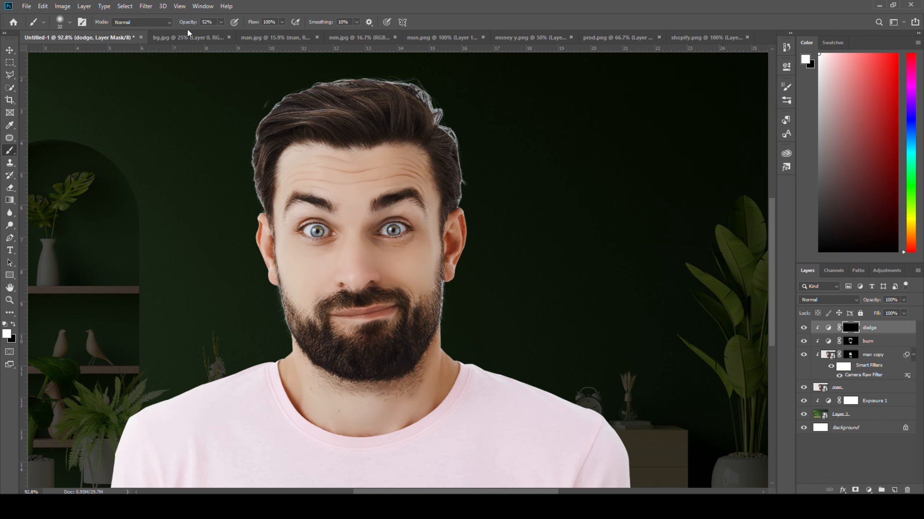
pyautogui.scroll(3, 367, 254)
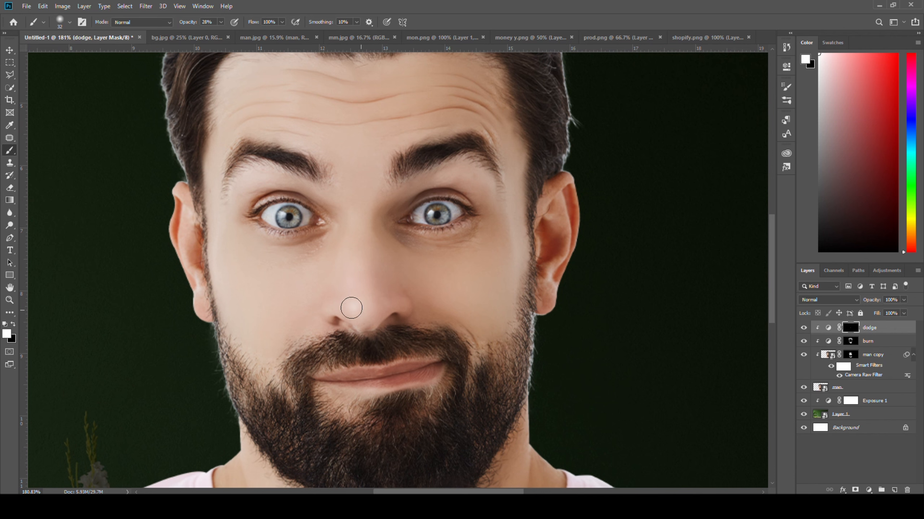
pyautogui.scroll(3, 251, 332)
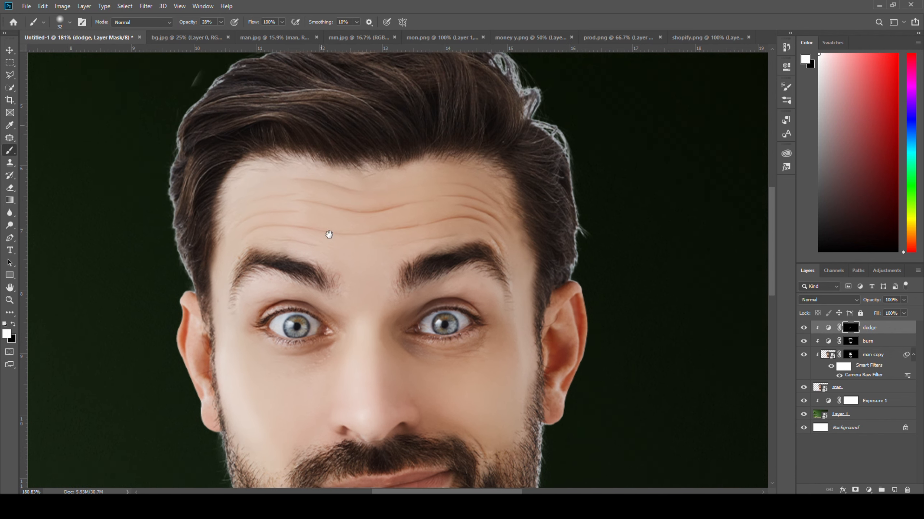
pyautogui.press('1')
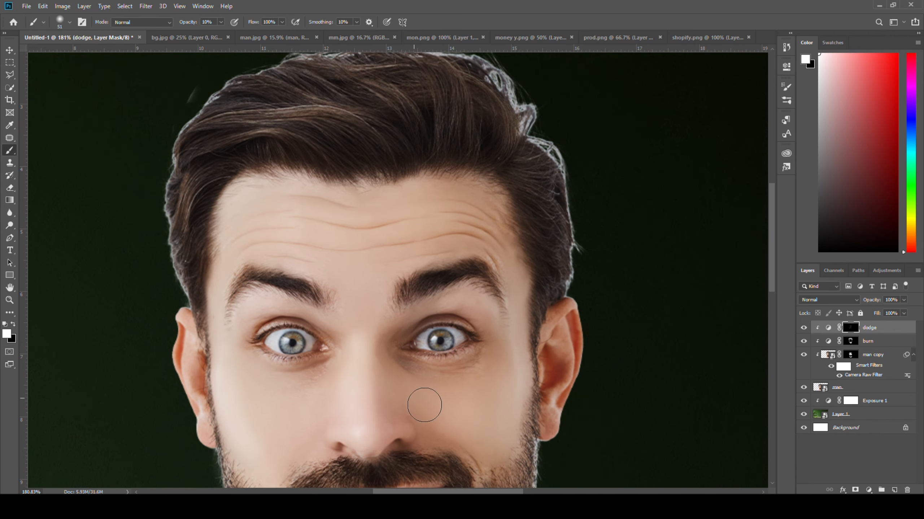
pyautogui.scroll(-1, 309, 423)
pyautogui.scroll(-5, 309, 423)
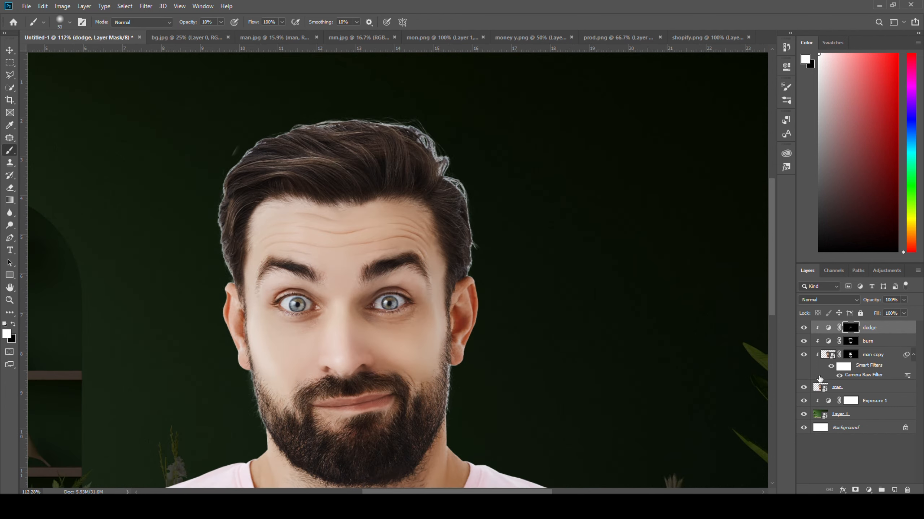
pyautogui.click(802, 328)
pyautogui.click(802, 328)
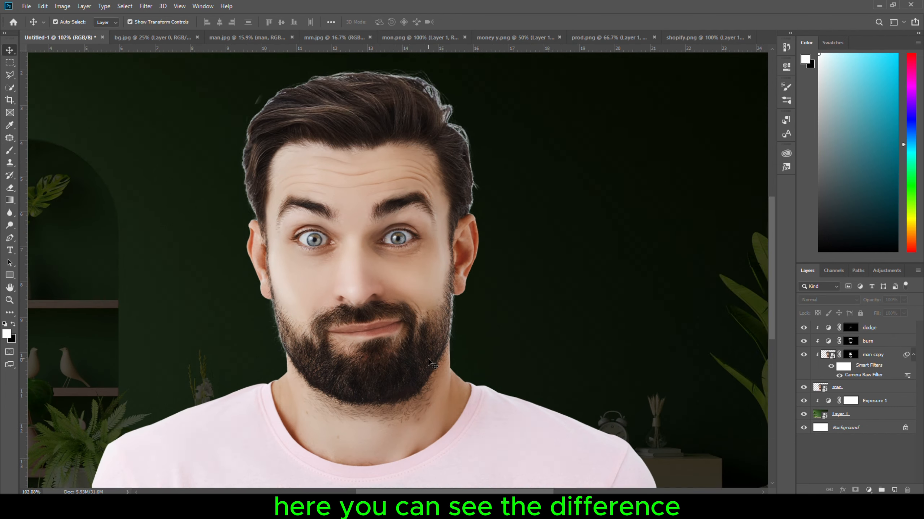
pyautogui.scroll(-3, 394, 349)
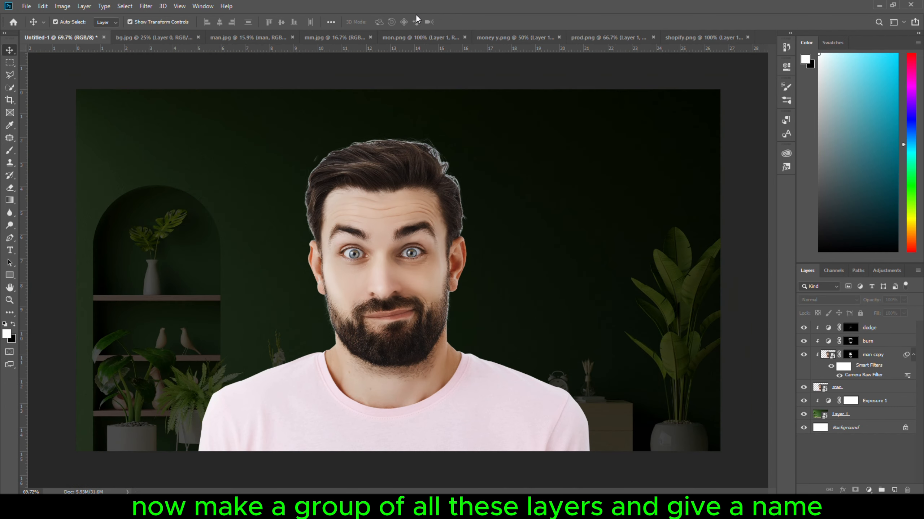
# Group all layers from the man up to dodge and name the group "man".
pyautogui.click(874, 390)
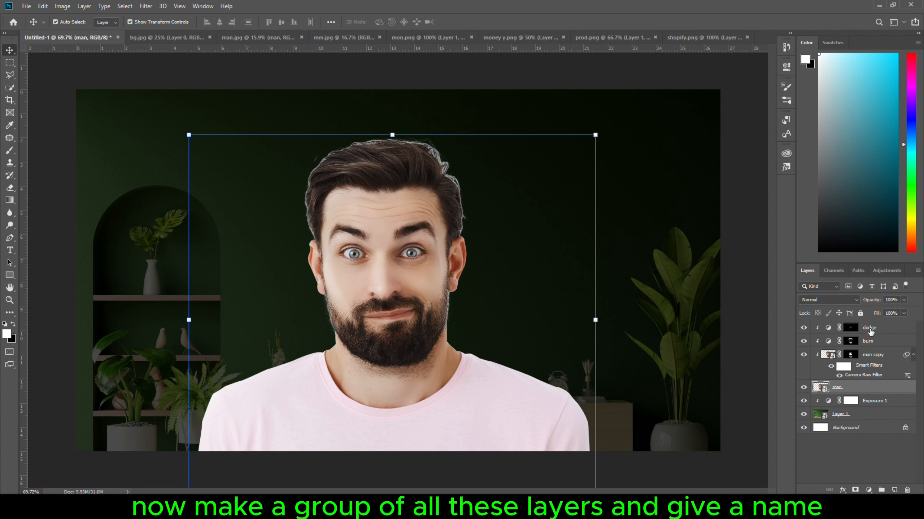
pyautogui.keyDown('shift'); pyautogui.click(870, 328); pyautogui.keyUp('shift')
pyautogui.hotkey('ctrl', 'g')
pyautogui.doubleClick(847, 327)
pyautogui.write('man')
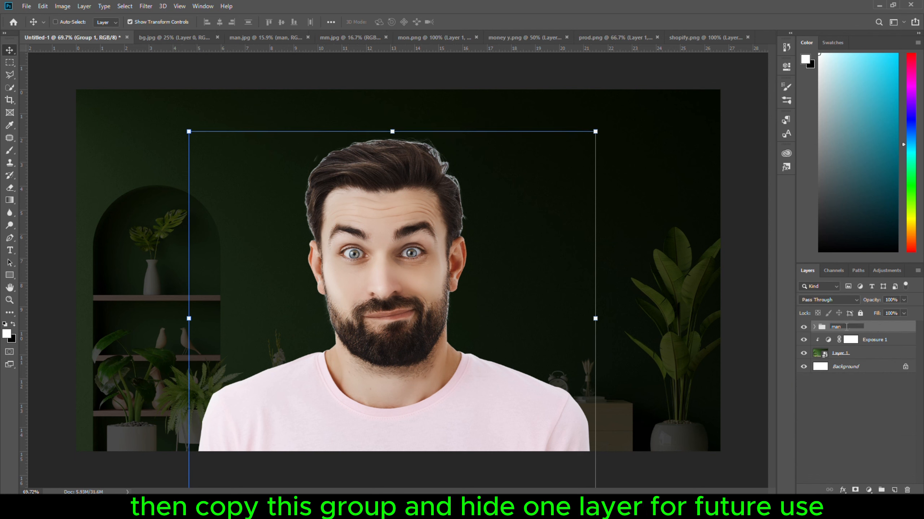
pyautogui.press('Return')
# Convert a duplicate of the man group to a smart object and hide the original group.
pyautogui.hotkey('ctrl', 'j')
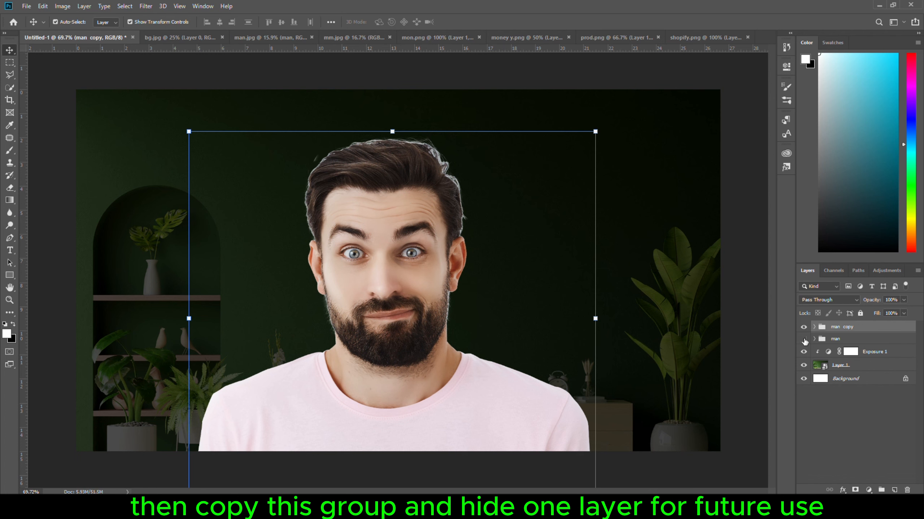
pyautogui.click(804, 339)
pyautogui.rightClick(859, 329)
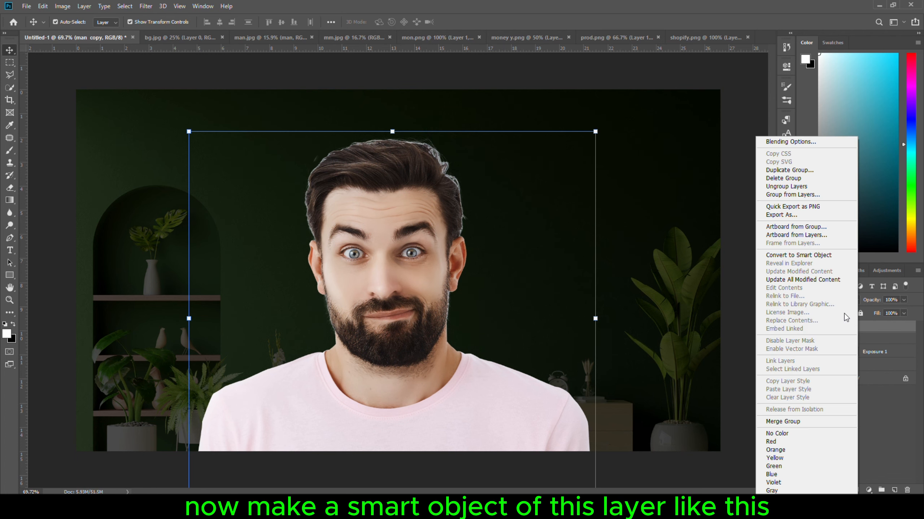
pyautogui.click(799, 256)
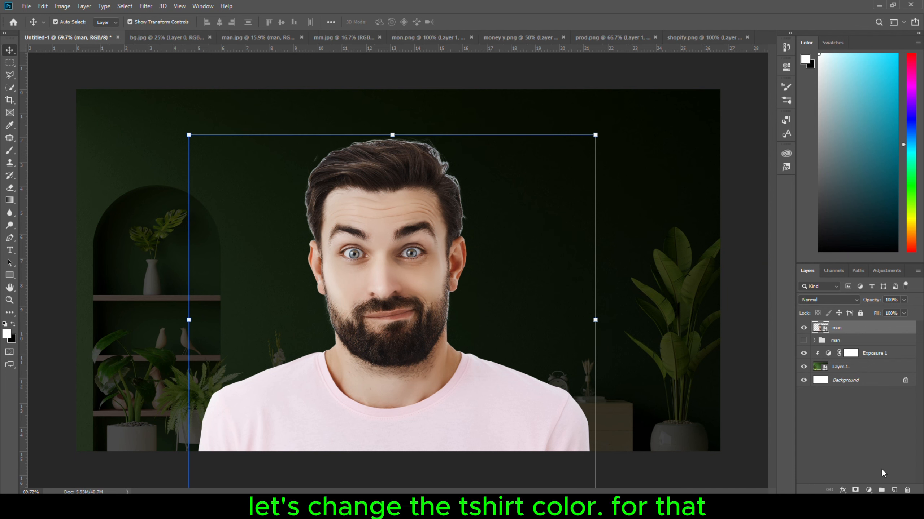
# Add a Solid Color fill layer above the man smart object in a fully saturated bright yellow.
pyautogui.click(868, 490)
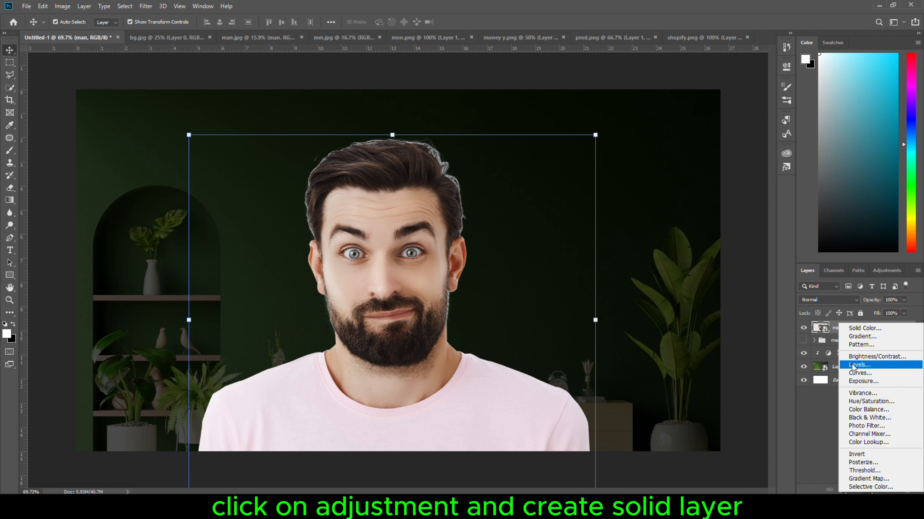
pyautogui.click(859, 329)
pyautogui.click(661, 346)
pyautogui.click(687, 414)
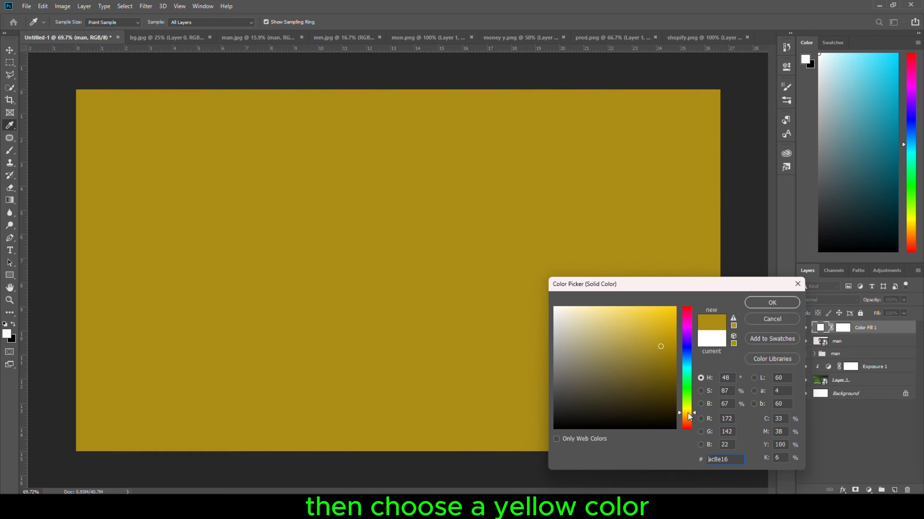
pyautogui.click(675, 307)
pyautogui.click(772, 302)
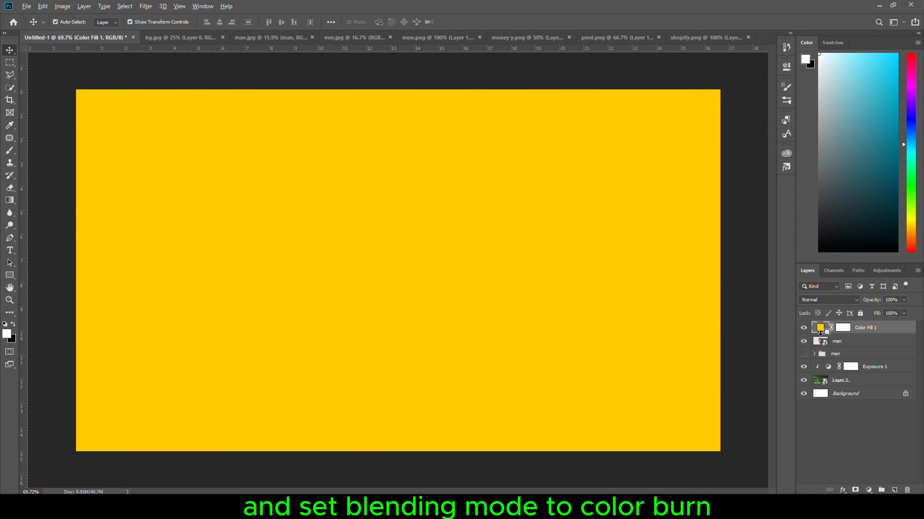
# Clip the yellow fill to the man smart object and set its blending mode to Color Burn.
pyautogui.keyDown('alt'); pyautogui.click(827, 334); pyautogui.keyUp('alt')
pyautogui.click(830, 300)
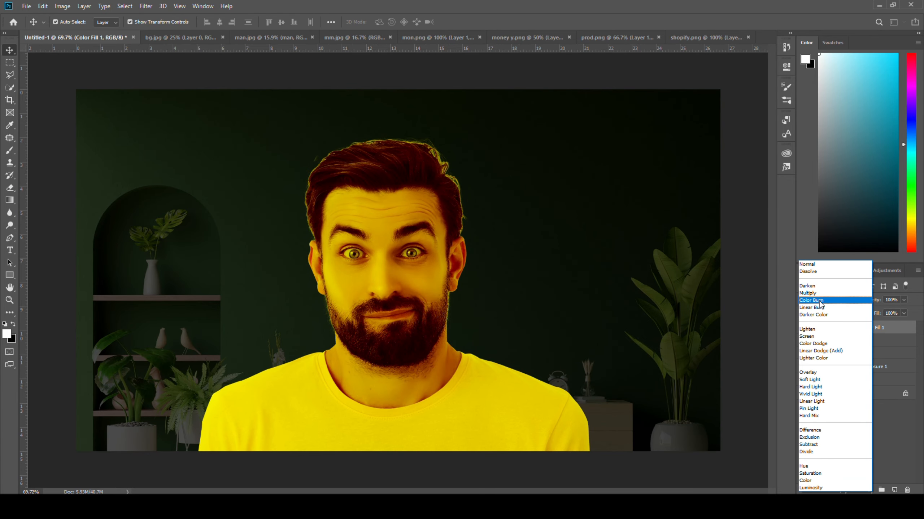
pyautogui.click(820, 300)
# Invert the yellow fill's layer mask to black and set the brush opacity to 100%.
pyautogui.click(849, 328)
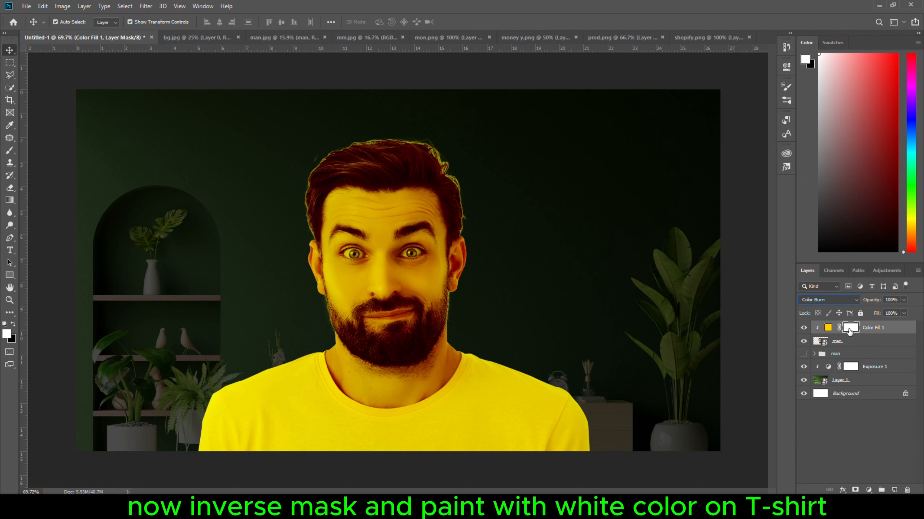
pyautogui.hotkey('ctrl', 'i')
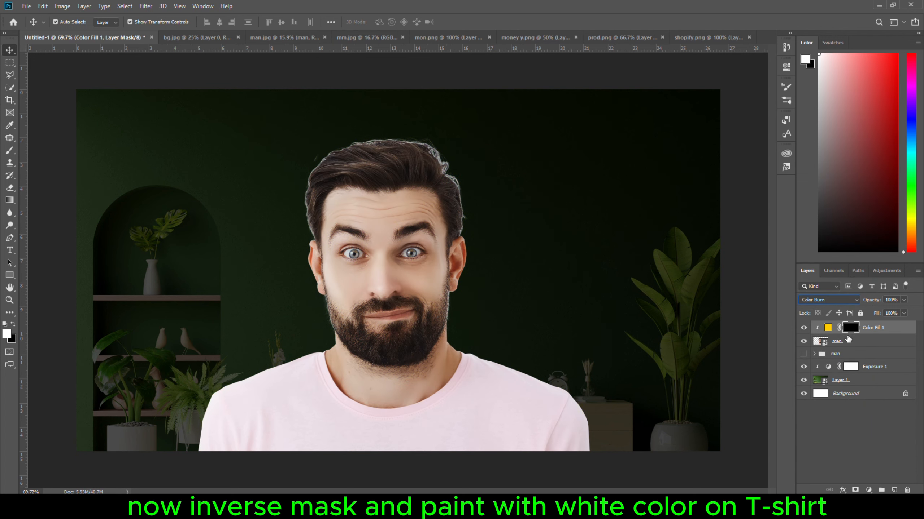
pyautogui.scroll(3, 388, 380)
pyautogui.click(9, 150)
pyautogui.moveTo(186, 23); pyautogui.dragTo(285, 34)
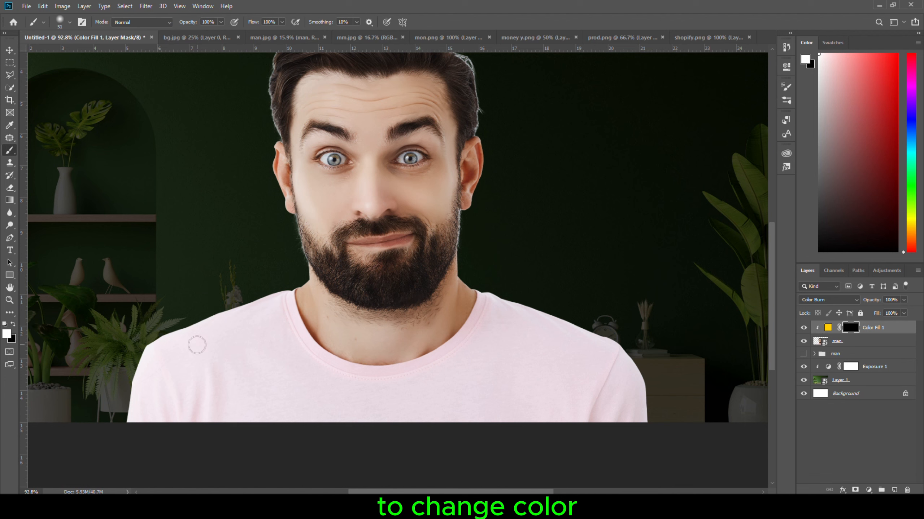
# Paint white on the yellow fill's mask over the whole T-shirt, including the shoulders, sleeves and collar, resizing the brush to suit.
pyautogui.moveTo(233, 393)
pyautogui.mouseDown()
pyautogui.moveTo(391, 415)
pyautogui.moveTo(624, 404)
pyautogui.moveTo(620, 376)
pyautogui.moveTo(625, 395)
pyautogui.moveTo(610, 367)
pyautogui.moveTo(514, 400)
pyautogui.mouseUp()
pyautogui.keyDown('alt'); pyautogui.rightClick(476, 405); pyautogui.keyUp('alt')
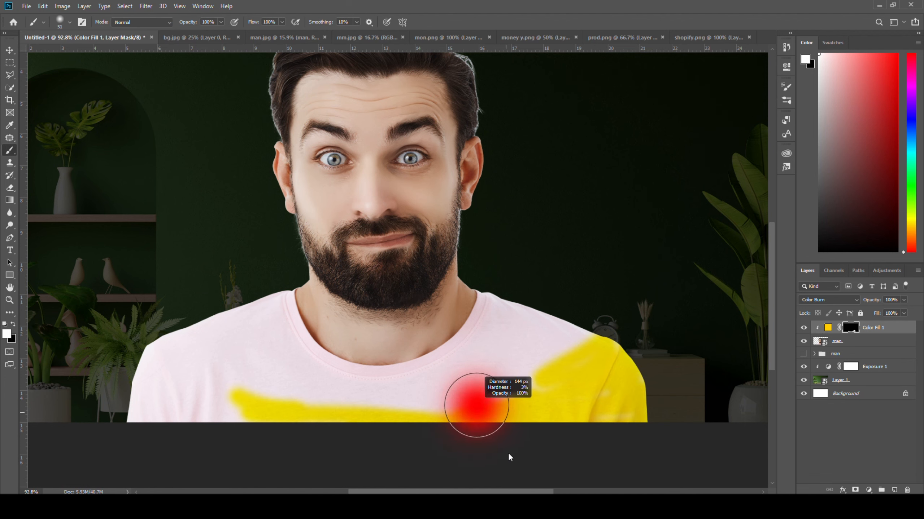
pyautogui.moveTo(600, 349)
pyautogui.mouseDown()
pyautogui.moveTo(507, 313)
pyautogui.moveTo(176, 415)
pyautogui.moveTo(156, 354)
pyautogui.moveTo(180, 434)
pyautogui.moveTo(275, 298)
pyautogui.mouseUp()
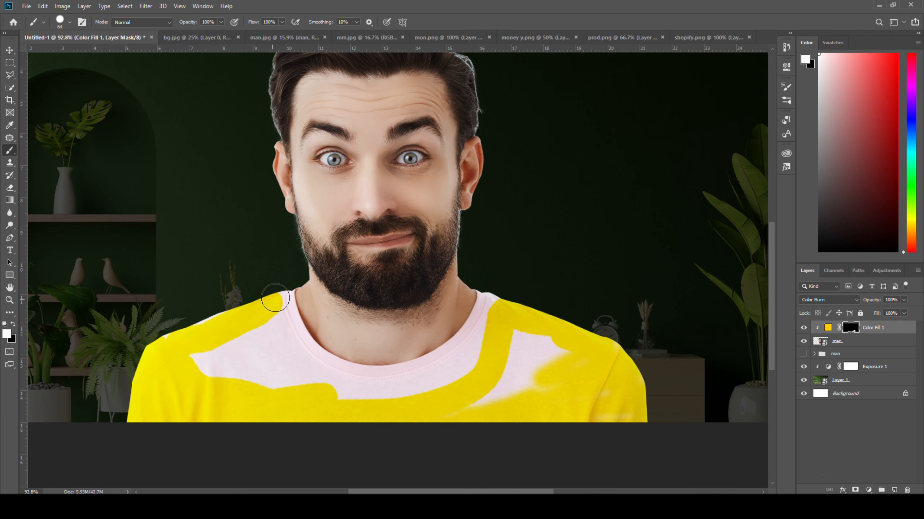
pyautogui.keyDown('alt'); pyautogui.rightClick(223, 351); pyautogui.keyUp('alt')
pyautogui.moveTo(223, 351); pyautogui.dragTo(468, 384)
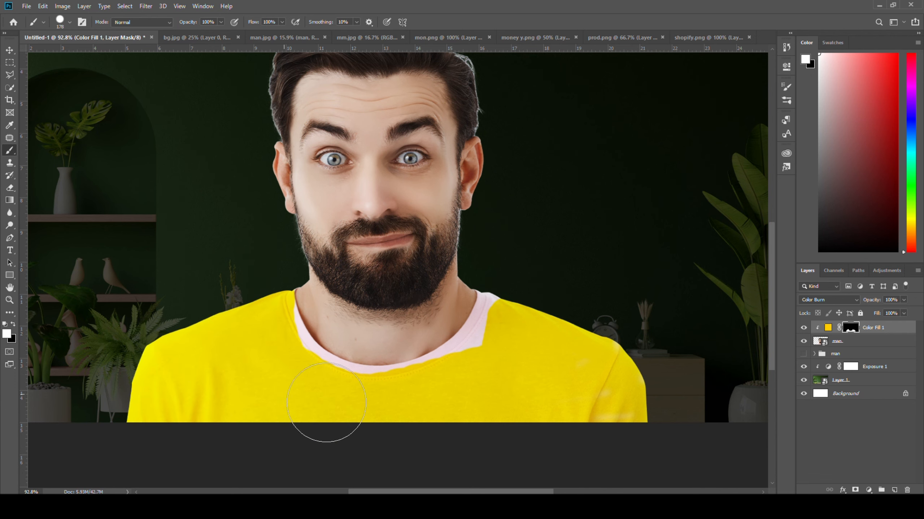
pyautogui.moveTo(327, 403)
pyautogui.mouseDown()
pyautogui.moveTo(439, 397)
pyautogui.moveTo(516, 292)
pyautogui.mouseUp()
pyautogui.scroll(10, 352, 376)
pyautogui.keyDown('alt'); pyautogui.rightClick(171, 266); pyautogui.keyUp('alt')
pyautogui.moveTo(139, 216)
pyautogui.mouseDown()
pyautogui.moveTo(217, 345)
pyautogui.moveTo(355, 416)
pyautogui.moveTo(605, 374)
pyautogui.moveTo(706, 281)
pyautogui.moveTo(639, 353)
pyautogui.moveTo(498, 419)
pyautogui.moveTo(128, 233)
pyautogui.moveTo(415, 435)
pyautogui.moveTo(708, 306)
pyautogui.mouseUp()
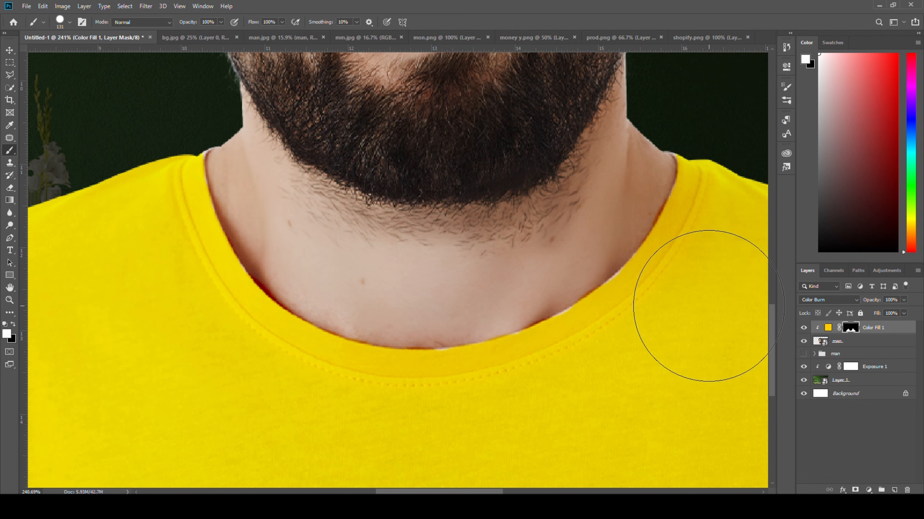
# Paint black on the yellow fill's mask along the neckline to clear the yellow spill from the man's neck.
pyautogui.click(851, 342)
pyautogui.click(850, 328)
pyautogui.press('x')
pyautogui.scroll(3, 419, 333)
pyautogui.keyDown('alt'); pyautogui.rightClick(419, 312); pyautogui.keyUp('alt')
pyautogui.moveTo(417, 312)
pyautogui.mouseDown()
pyautogui.moveTo(553, 284)
pyautogui.moveTo(706, 149)
pyautogui.mouseUp()
pyautogui.scroll(-12, 453, 237)
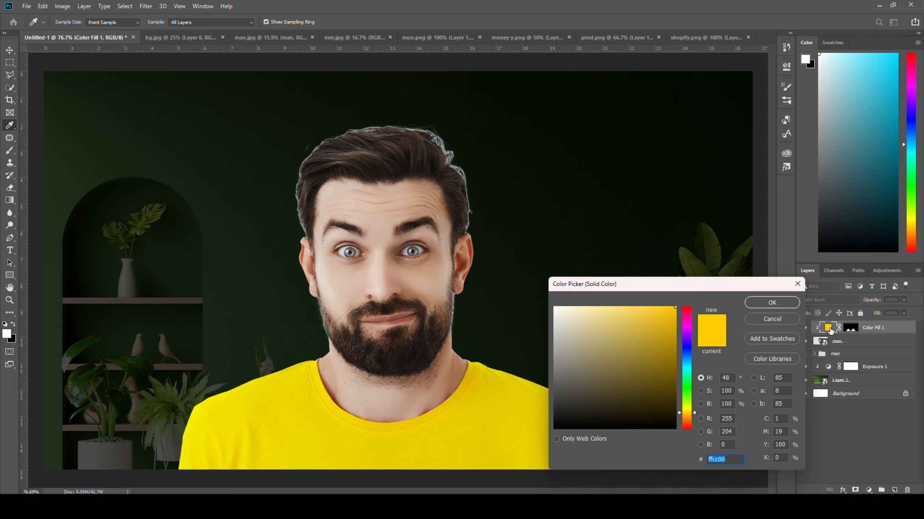
pyautogui.moveTo(685, 407)
pyautogui.mouseDown()
pyautogui.moveTo(685, 427)
pyautogui.moveTo(686, 418)
pyautogui.mouseUp()
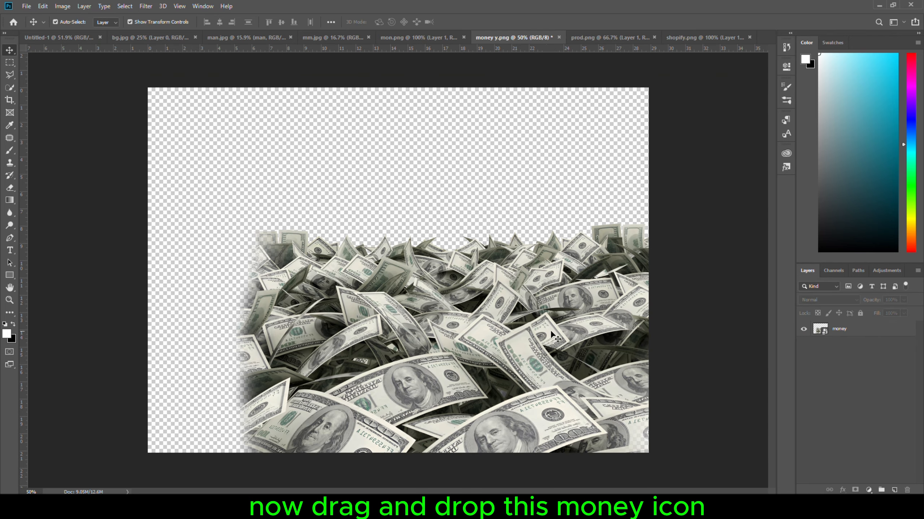
# Bring the money image from money y.png into the thumbnail, scale it down and place it at the lower-left corner of the canvas.
pyautogui.moveTo(552, 335); pyautogui.dragTo(545, 360)
pyautogui.hotkey('ctrl', 't')
pyautogui.moveTo(289, 112); pyautogui.dragTo(438, 229)
pyautogui.moveTo(578, 364); pyautogui.dragTo(227, 386)
pyautogui.moveTo(420, 252); pyautogui.dragTo(330, 324)
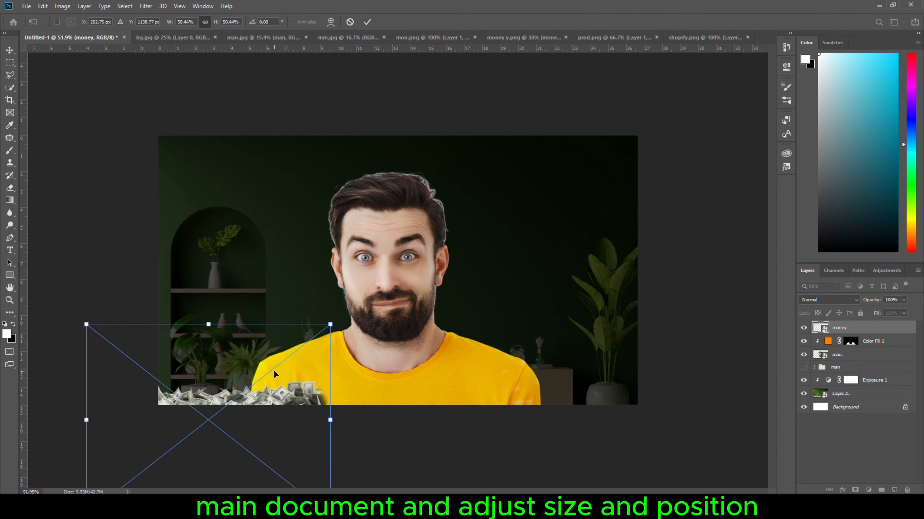
pyautogui.moveTo(274, 375); pyautogui.dragTo(216, 336)
pyautogui.moveTo(282, 280); pyautogui.dragTo(279, 275)
pyautogui.moveTo(270, 283); pyautogui.dragTo(244, 310)
# Duplicate the money pile towards the middle of the canvas, resizing and positioning the copy in front of the man's chest.
pyautogui.moveTo(233, 363); pyautogui.dragTo(412, 357)
pyautogui.press('Return')
pyautogui.click(298, 433)
pyautogui.moveTo(446, 305); pyautogui.dragTo(456, 326)
pyautogui.moveTo(235, 388); pyautogui.dragTo(230, 398)
pyautogui.click(367, 22)
# Duplicate the money pile twice more along the canvas's lower edge, resizing the copies to reach its right-hand corner.
pyautogui.moveTo(325, 394); pyautogui.dragTo(494, 402)
pyautogui.moveTo(610, 290); pyautogui.dragTo(591, 268)
pyautogui.click(488, 386)
pyautogui.moveTo(451, 392); pyautogui.dragTo(430, 393)
pyautogui.click(367, 22)
pyautogui.moveTo(525, 386); pyautogui.dragTo(659, 374)
pyautogui.moveTo(730, 286); pyautogui.dragTo(744, 308)
# Make another money copy, move its layer beneath the man layer, then scale it down and place it behind him.
pyautogui.moveTo(594, 383); pyautogui.dragTo(490, 216)
pyautogui.click(367, 22)
pyautogui.moveTo(855, 329); pyautogui.dragTo(856, 414)
pyautogui.moveTo(423, 126); pyautogui.dragTo(410, 142)
pyautogui.moveTo(426, 137); pyautogui.dragTo(544, 183)
pyautogui.press('Return')
# Duplicate and resize the rear money pile to fill the area behind the man's shoulder on the canvas's right side.
pyautogui.moveTo(593, 262); pyautogui.dragTo(600, 363)
pyautogui.moveTo(673, 302); pyautogui.dragTo(678, 311)
pyautogui.moveTo(630, 348); pyautogui.dragTo(511, 348)
pyautogui.press('Return')
pyautogui.moveTo(540, 296); pyautogui.dragTo(547, 303)
pyautogui.press('Return')
# Duplicate and resize the rear money pile to fill the area behind the man on the canvas's left side.
pyautogui.moveTo(527, 363); pyautogui.dragTo(349, 342)
pyautogui.moveTo(323, 322); pyautogui.dragTo(198, 345)
pyautogui.press('Return')
pyautogui.moveTo(282, 282); pyautogui.dragTo(286, 290)
pyautogui.moveTo(238, 335); pyautogui.dragTo(233, 336)
pyautogui.click(367, 22)
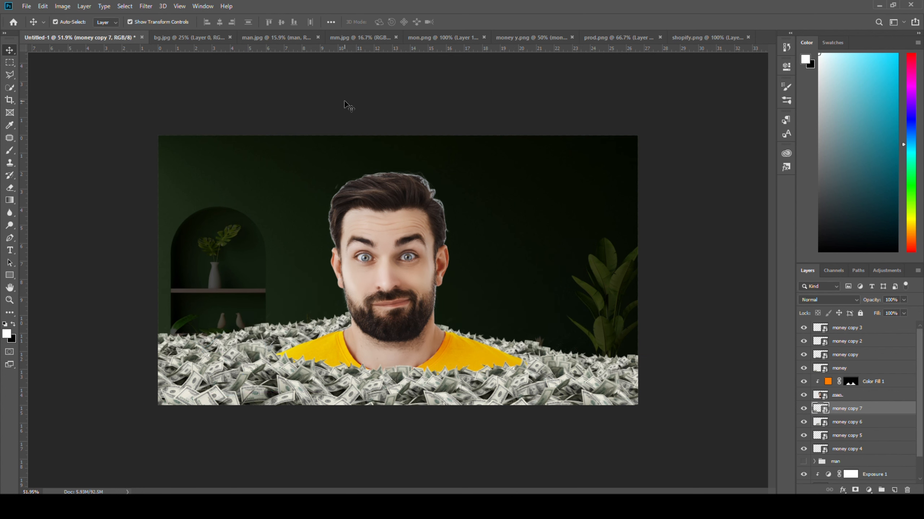
pyautogui.click(344, 102)
# Group the layers money copy 4 to money copy 7 and name the group "back money".
pyautogui.click(881, 410)
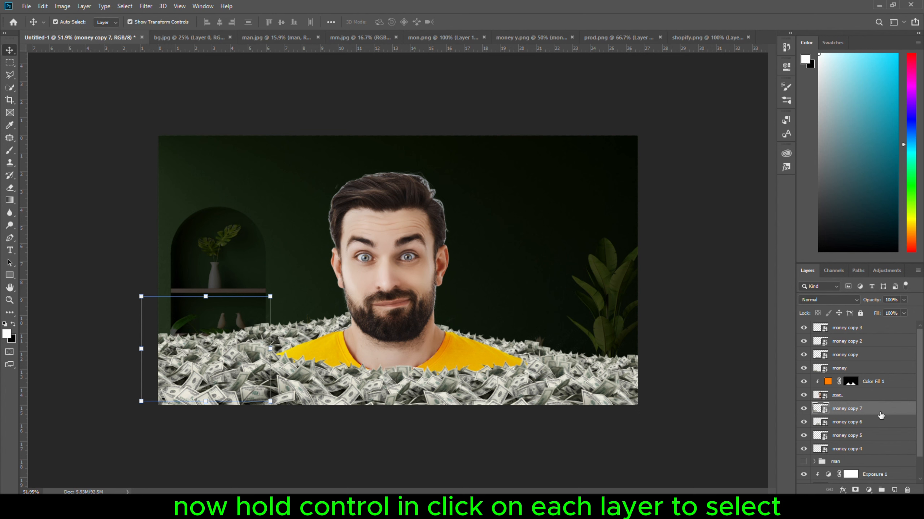
pyautogui.keyDown('ctrl'); pyautogui.click(863, 422); pyautogui.keyUp('ctrl')
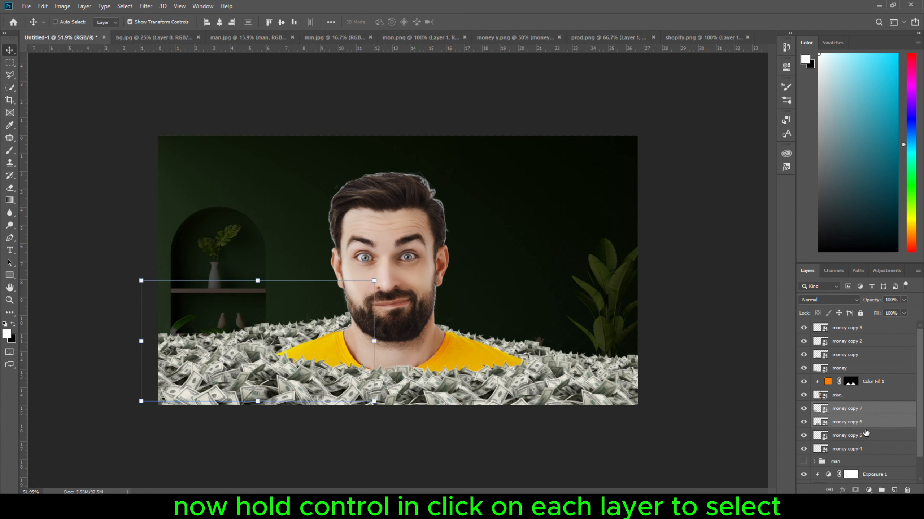
pyautogui.keyDown('ctrl'); pyautogui.click(864, 436); pyautogui.keyUp('ctrl')
pyautogui.keyDown('ctrl'); pyautogui.click(865, 449); pyautogui.keyUp('ctrl')
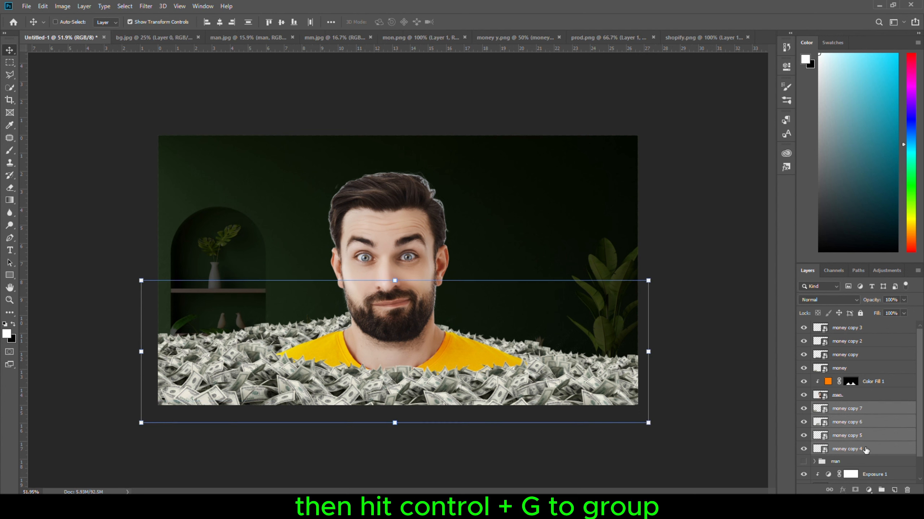
pyautogui.hotkey('ctrl', 'g')
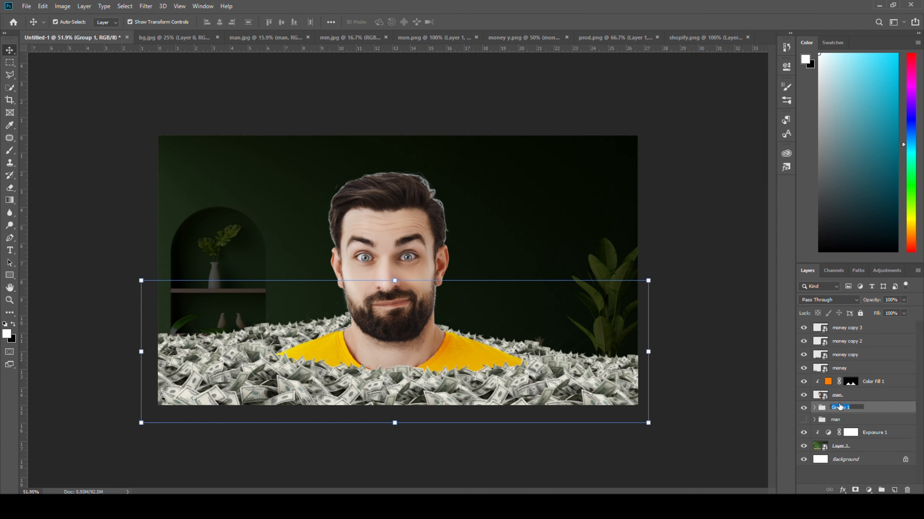
pyautogui.click(839, 407)
pyautogui.write('back money')
pyautogui.press('Return')
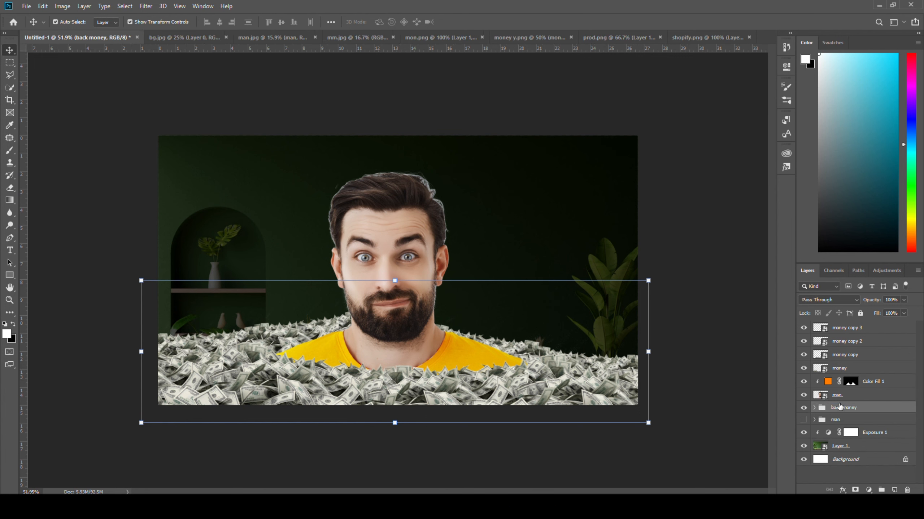
# Group the money, money copy, money copy 2 and money copy 3 layers and name the group "front money".
pyautogui.click(855, 368)
pyautogui.keyDown('shift'); pyautogui.click(864, 355); pyautogui.keyUp('shift')
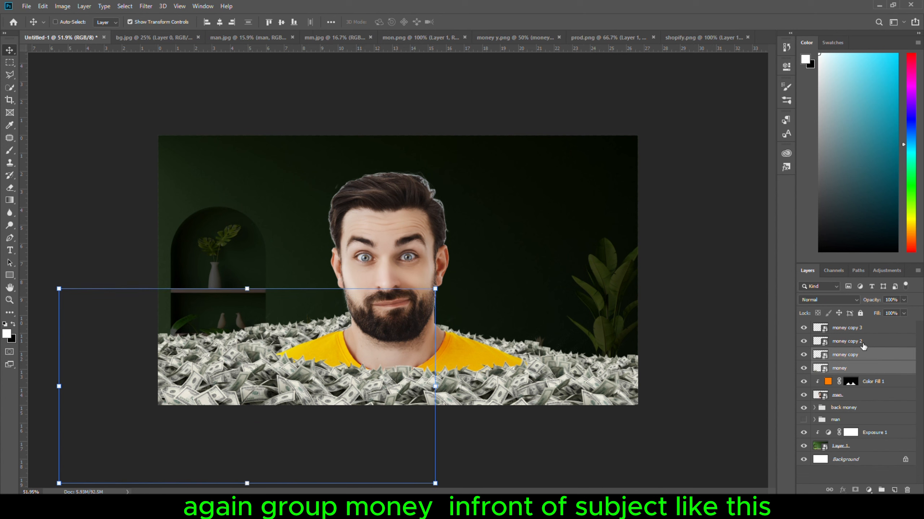
pyautogui.keyDown('shift'); pyautogui.click(864, 341); pyautogui.keyUp('shift')
pyautogui.keyDown('shift'); pyautogui.click(864, 328); pyautogui.keyUp('shift')
pyautogui.hotkey('ctrl', 'g')
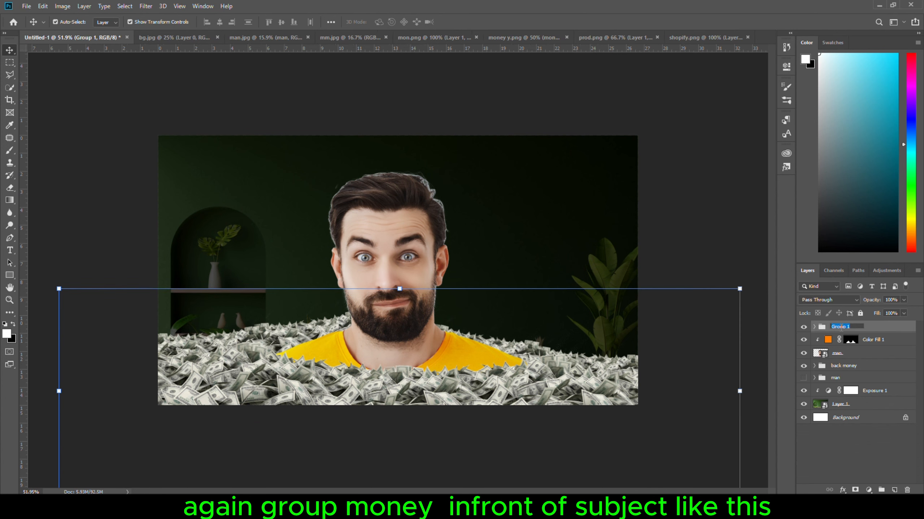
pyautogui.write('f')
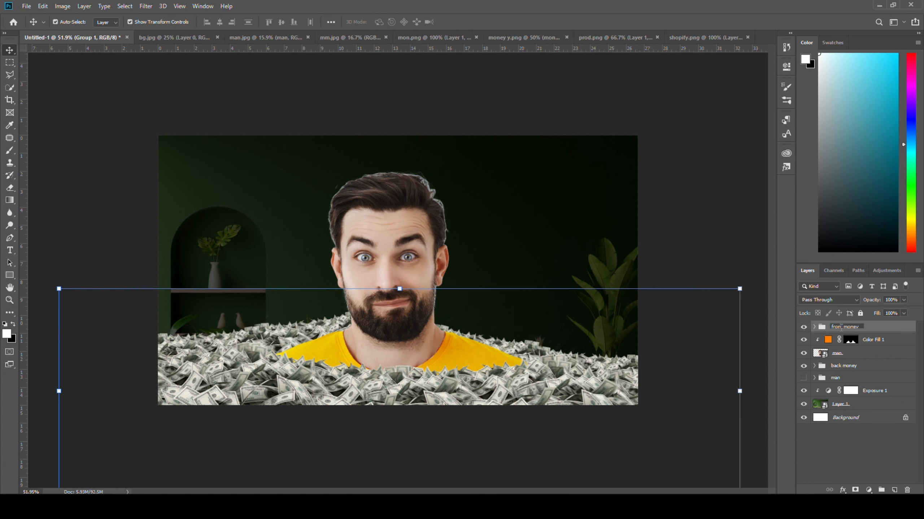
pyautogui.write('ront money')
pyautogui.press('Return')
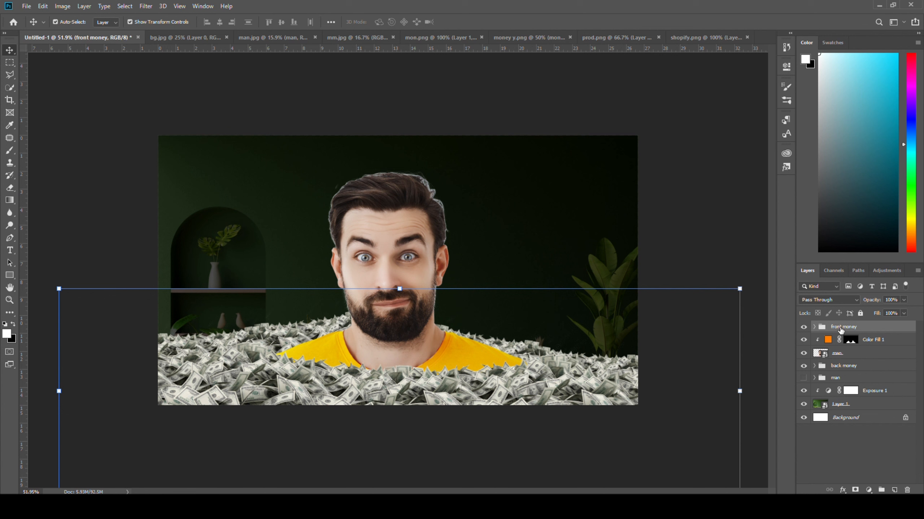
pyautogui.click(526, 83)
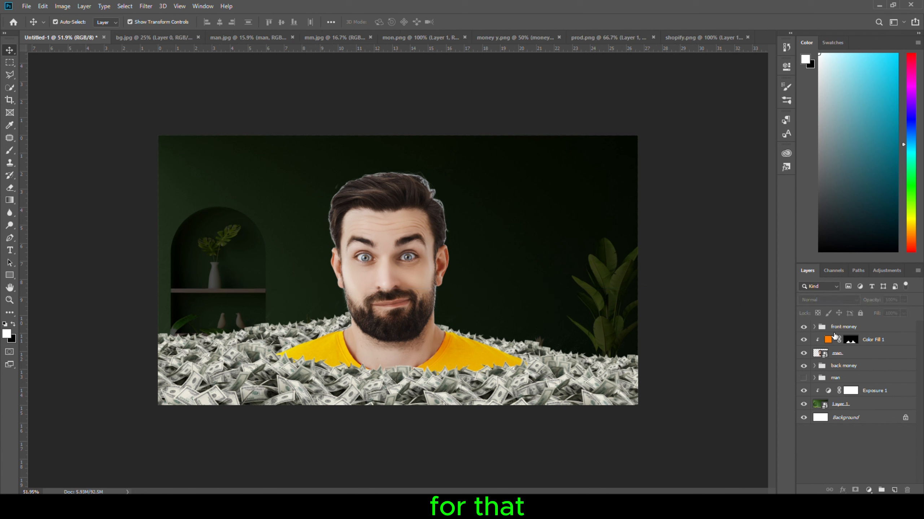
# Clip a colorized Hue/Saturation adjustment to the front money group with hue 132 and saturation 44.
pyautogui.click(877, 329)
pyautogui.click(869, 490)
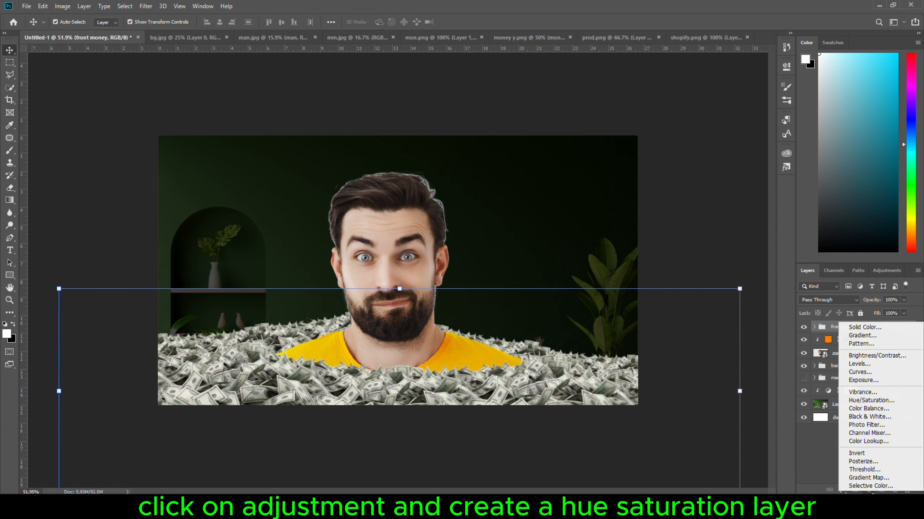
pyautogui.click(867, 400)
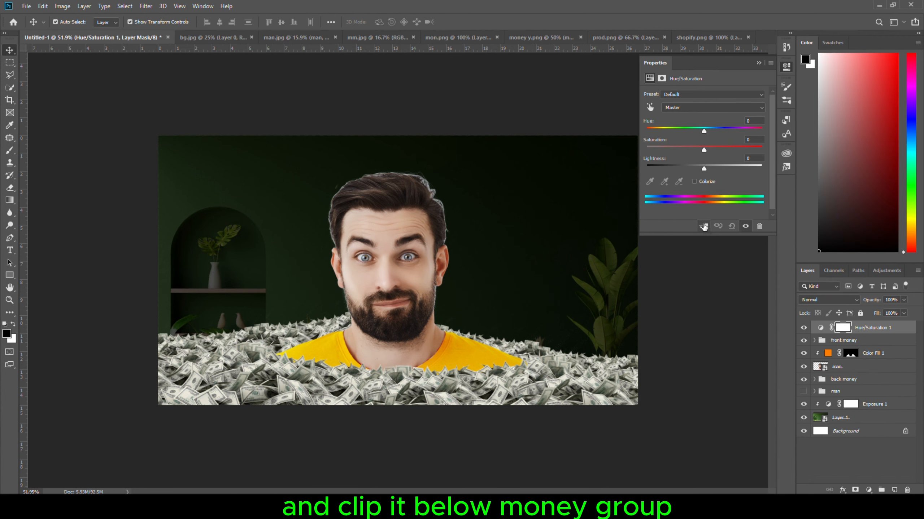
pyautogui.click(694, 182)
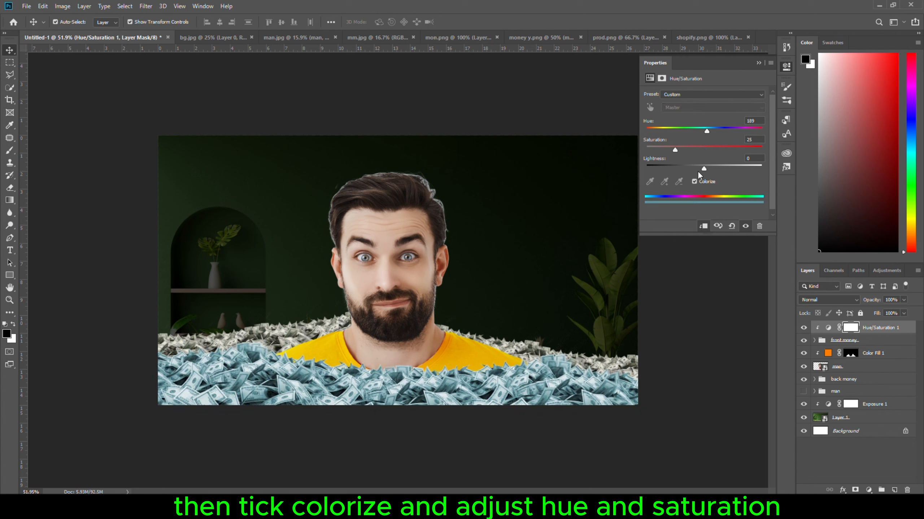
pyautogui.moveTo(707, 131); pyautogui.dragTo(697, 150)
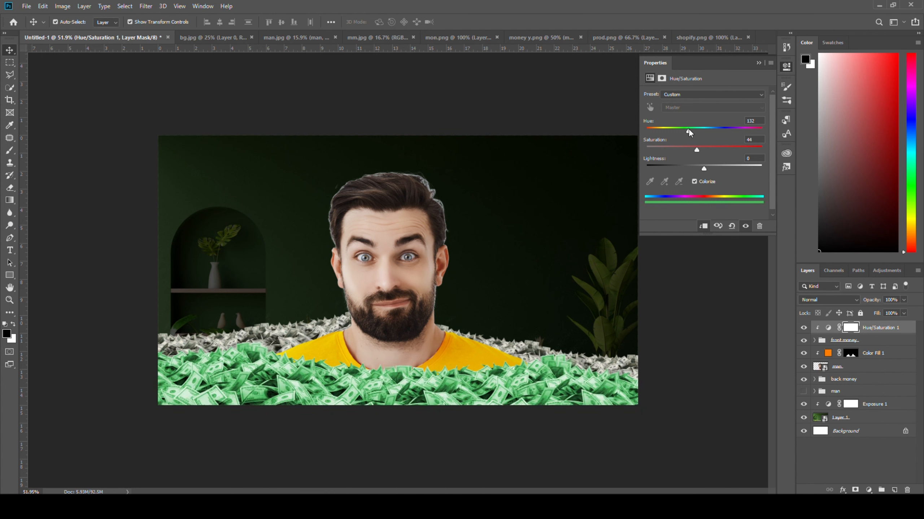
pyautogui.click(786, 67)
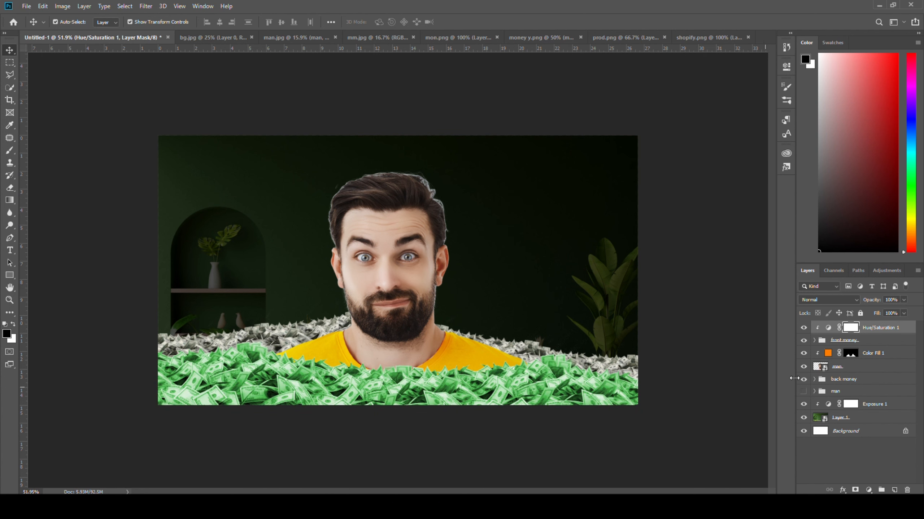
# Duplicate the Hue/Saturation layer above the back money group and clip it there, then place the Shopify bag behind the man.
pyautogui.click(906, 331)
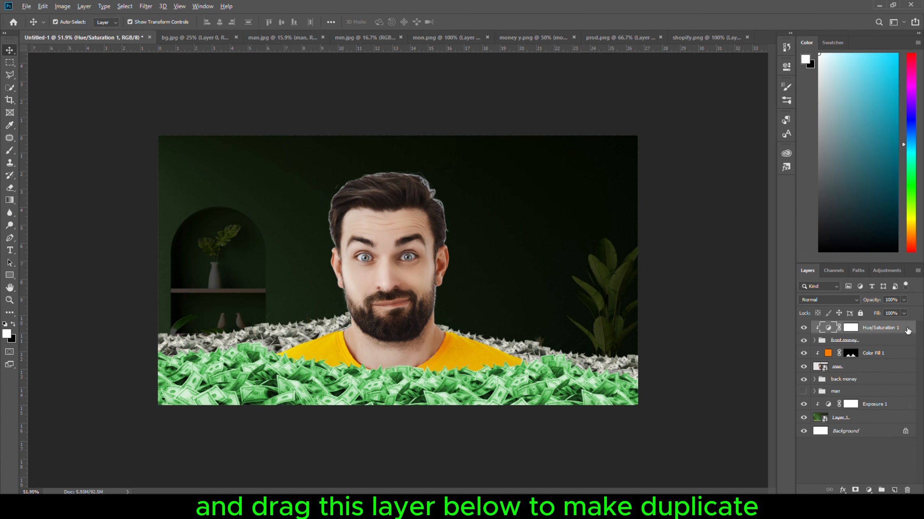
pyautogui.moveTo(908, 330); pyautogui.dragTo(897, 372)
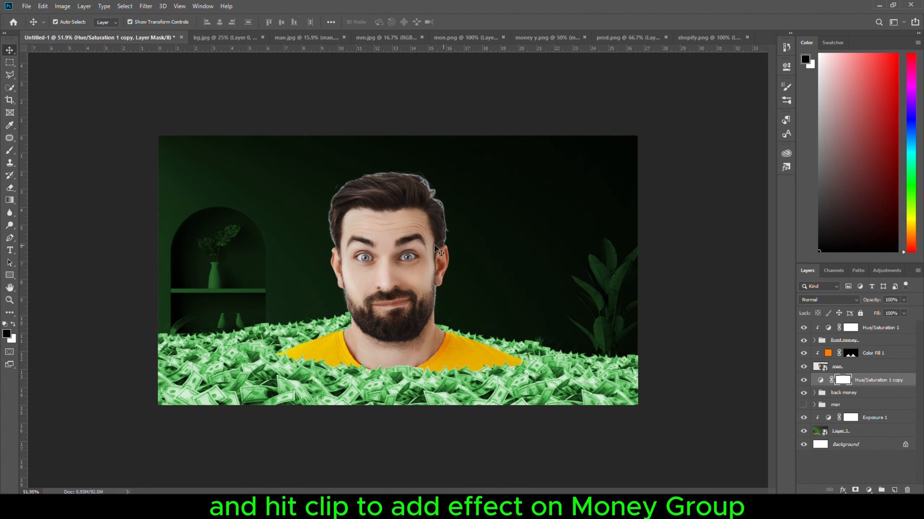
pyautogui.keyDown('alt'); pyautogui.click(817, 382); pyautogui.keyUp('alt')
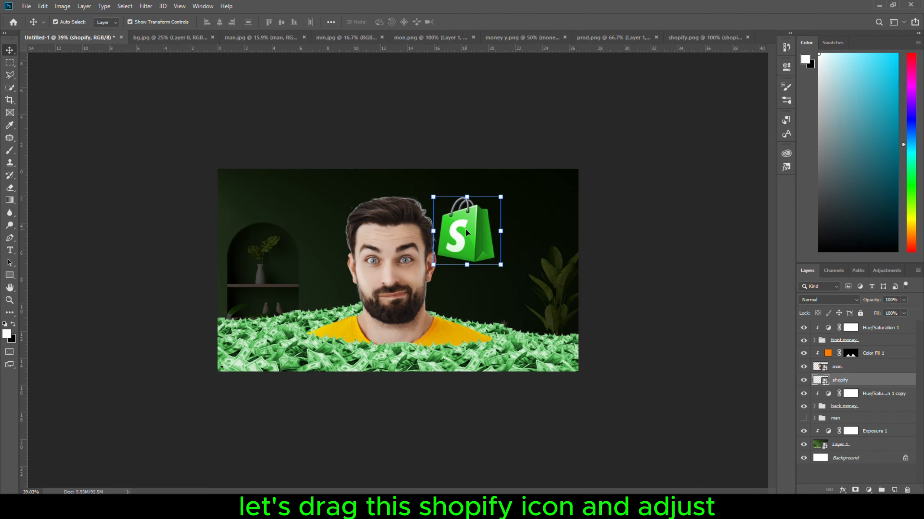
pyautogui.moveTo(432, 197); pyautogui.dragTo(458, 232)
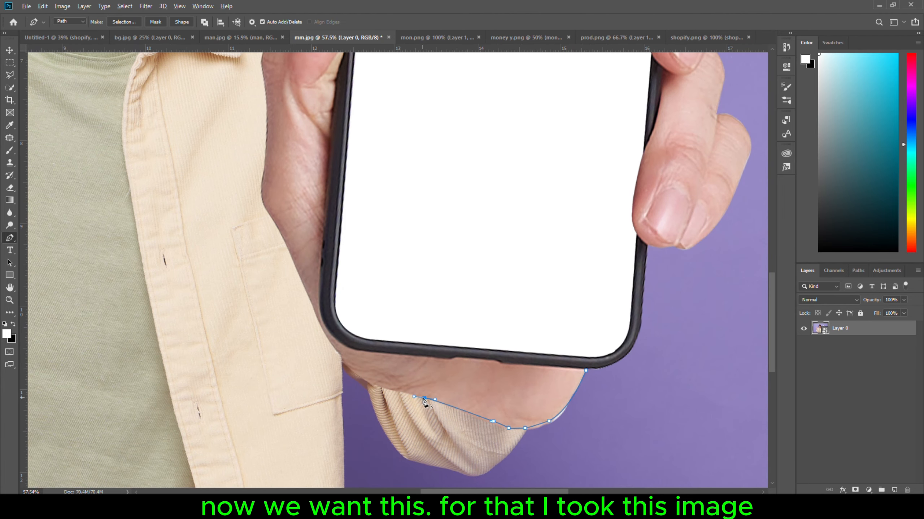
# In mm.jpg, trace the hand holding the phone with a Pen tool path to cut it out as the "phone in hand" layer.
pyautogui.click(370, 383)
pyautogui.moveTo(350, 366); pyautogui.dragTo(347, 362)
pyautogui.moveTo(336, 350); pyautogui.dragTo(334, 348)
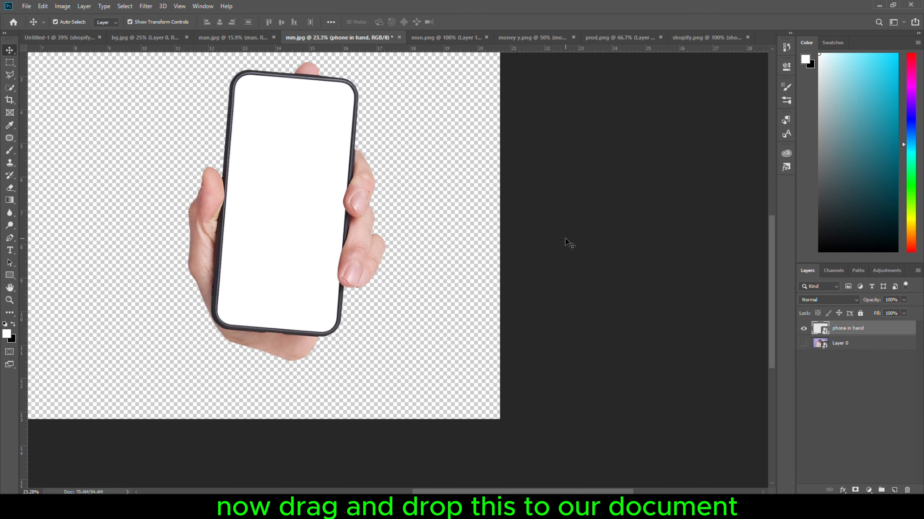
# Bring the phone in hand layer into the thumbnail as the topmost layer and scale it down on the canvas's left side.
pyautogui.moveTo(291, 216); pyautogui.dragTo(459, 309)
pyautogui.moveTo(879, 384); pyautogui.dragTo(873, 325)
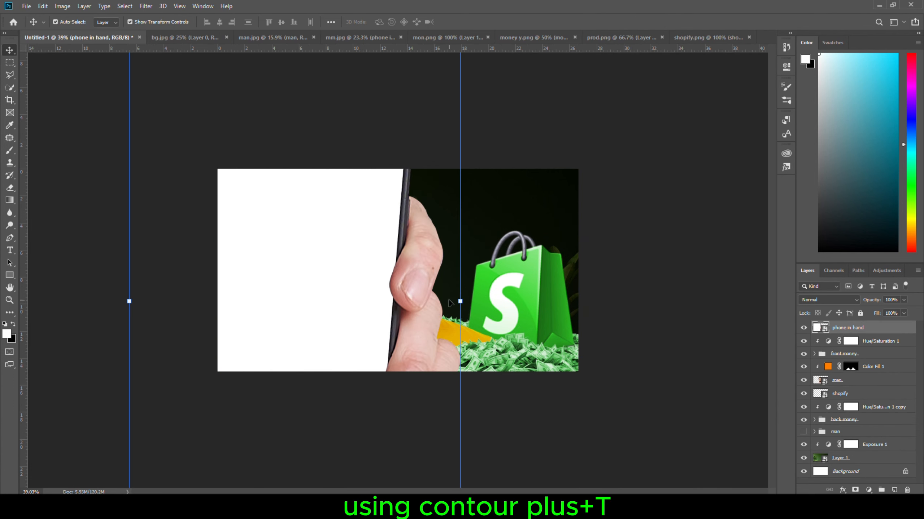
pyautogui.hotkey('ctrl', 't')
pyautogui.moveTo(462, 305); pyautogui.dragTo(381, 306)
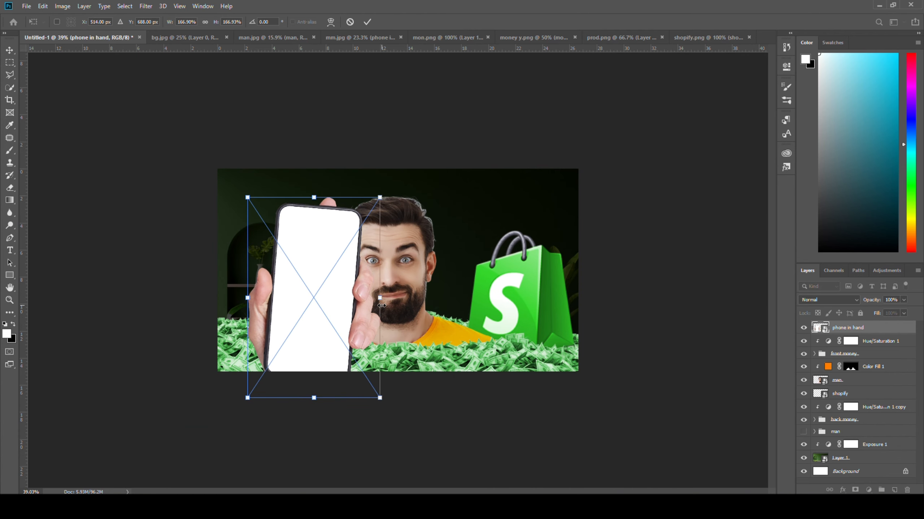
# Flip the phone in hand horizontally, tilt it by about 4° and scale it down to about 116% beside the man.
pyautogui.rightClick(351, 300)
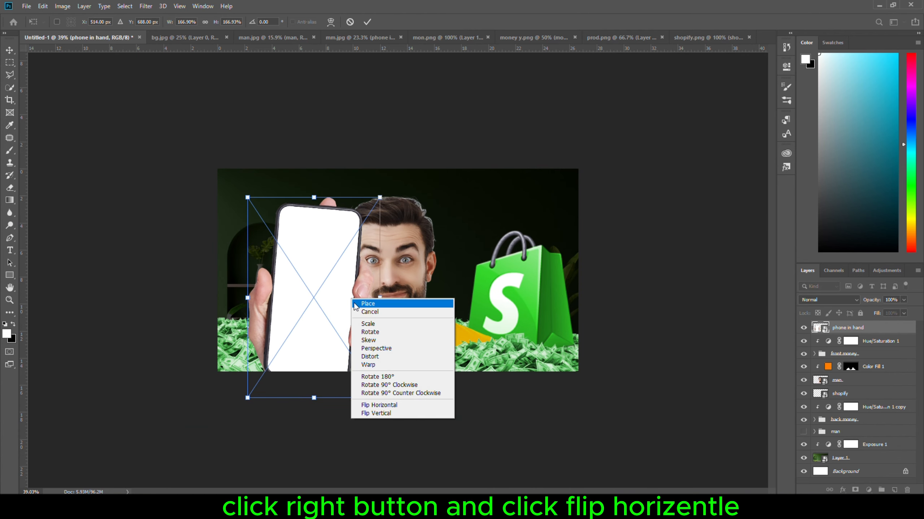
pyautogui.click(382, 405)
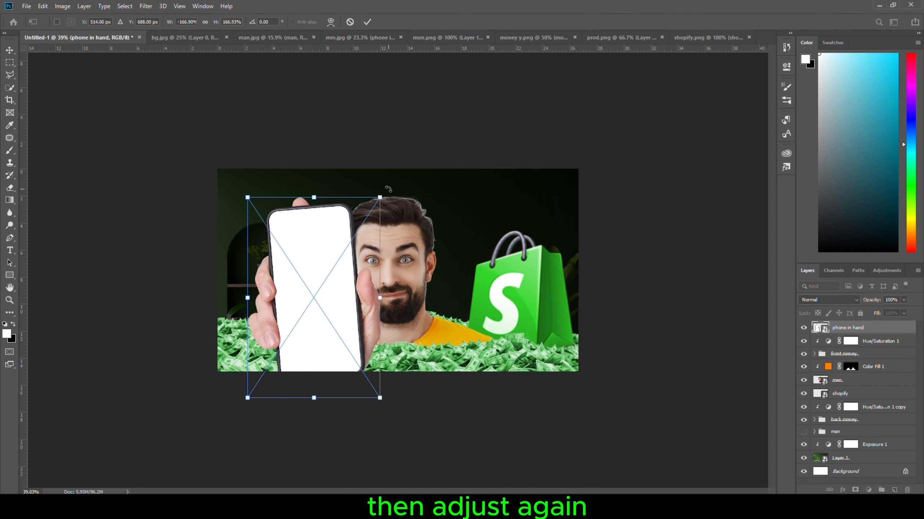
pyautogui.moveTo(388, 189); pyautogui.dragTo(396, 195)
pyautogui.moveTo(379, 302); pyautogui.dragTo(351, 310)
pyautogui.moveTo(325, 309); pyautogui.dragTo(322, 316)
pyautogui.moveTo(251, 222); pyautogui.dragTo(270, 233)
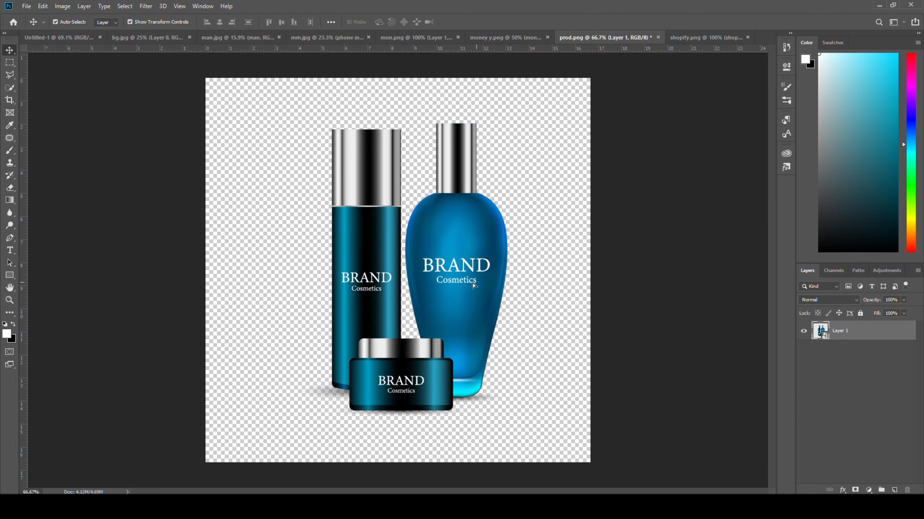
# Add the product bottles image to the thumbnail, scale it down and fit it on the upper part of the phone's screen.
pyautogui.moveTo(412, 262); pyautogui.dragTo(198, 283)
pyautogui.moveTo(61, 130); pyautogui.dragTo(238, 338)
pyautogui.moveTo(278, 374); pyautogui.dragTo(217, 269)
pyautogui.click(367, 21)
# Apply a Gaussian Blur to the product image on the phone's screen.
pyautogui.click(146, 6)
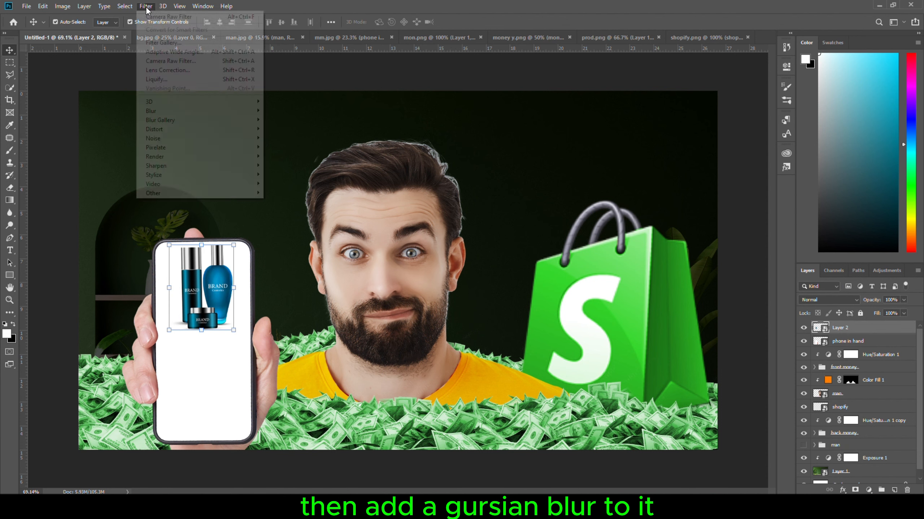
pyautogui.click(287, 147)
pyautogui.moveTo(553, 265); pyautogui.dragTo(556, 269)
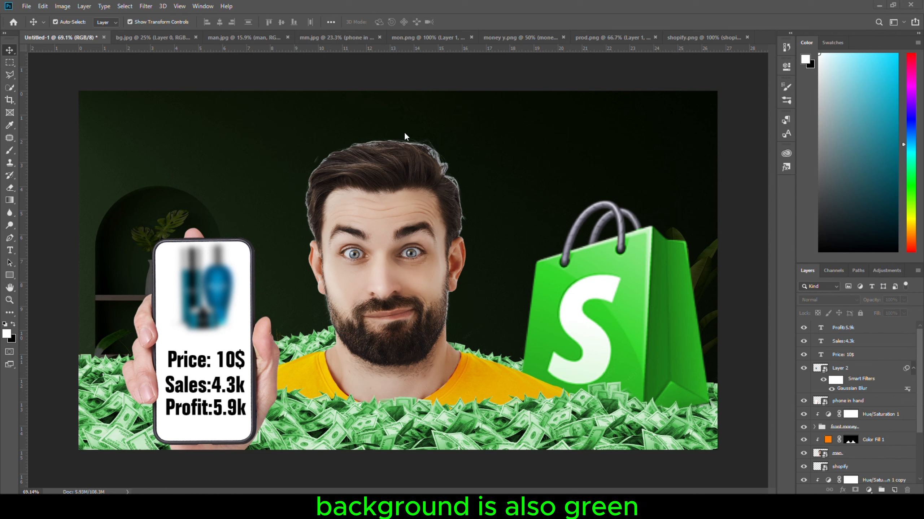
# Add a cyan (#00fcff) Solid Color fill layer above the background's Exposure 1 adjustment and set its blend mode to Hue.
pyautogui.scroll(-2, 813, 445)
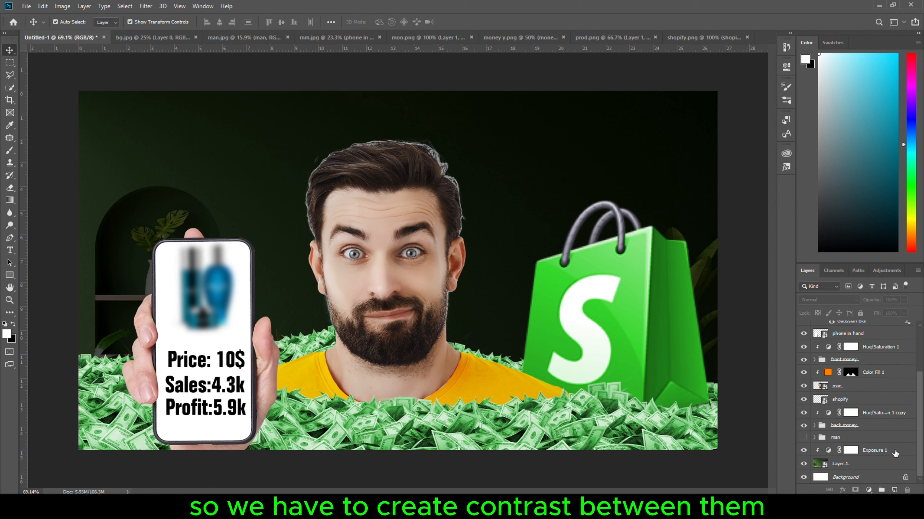
pyautogui.click(895, 453)
pyautogui.click(869, 490)
pyautogui.click(849, 335)
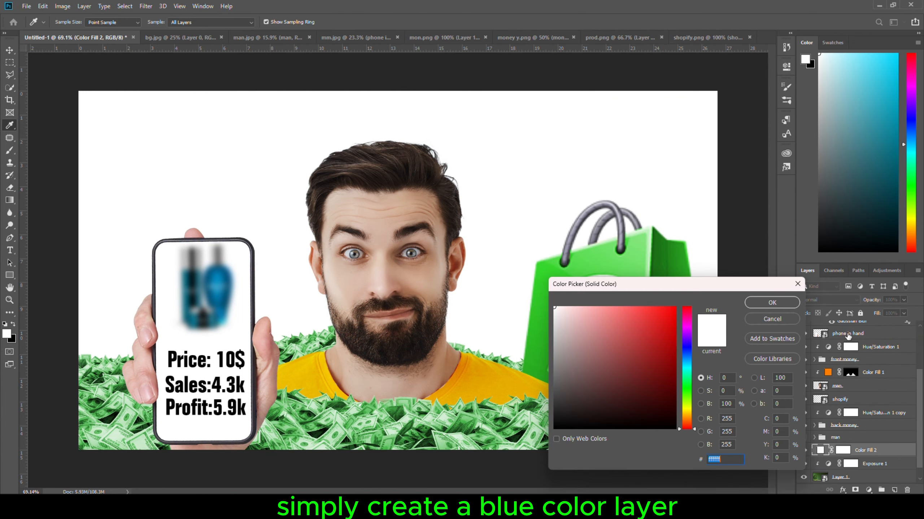
pyautogui.click(686, 367)
pyautogui.moveTo(649, 320); pyautogui.dragTo(688, 295)
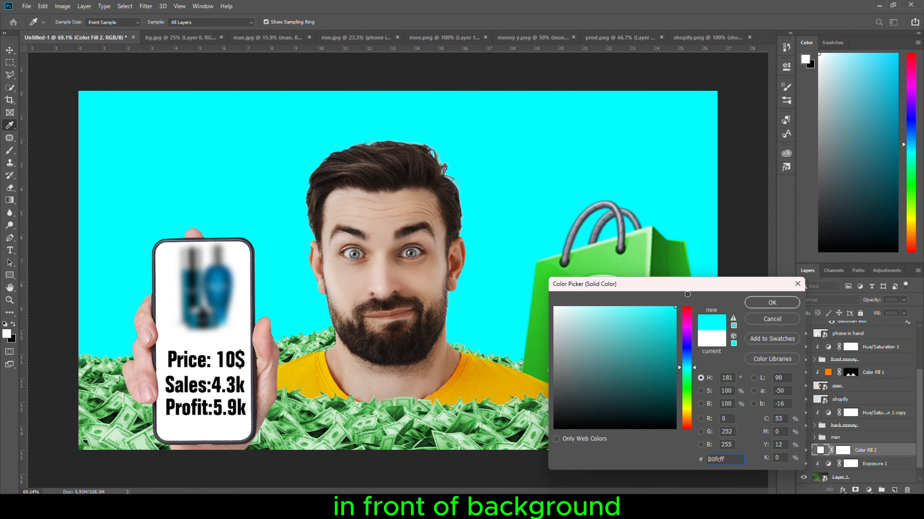
pyautogui.click(763, 303)
pyautogui.click(825, 300)
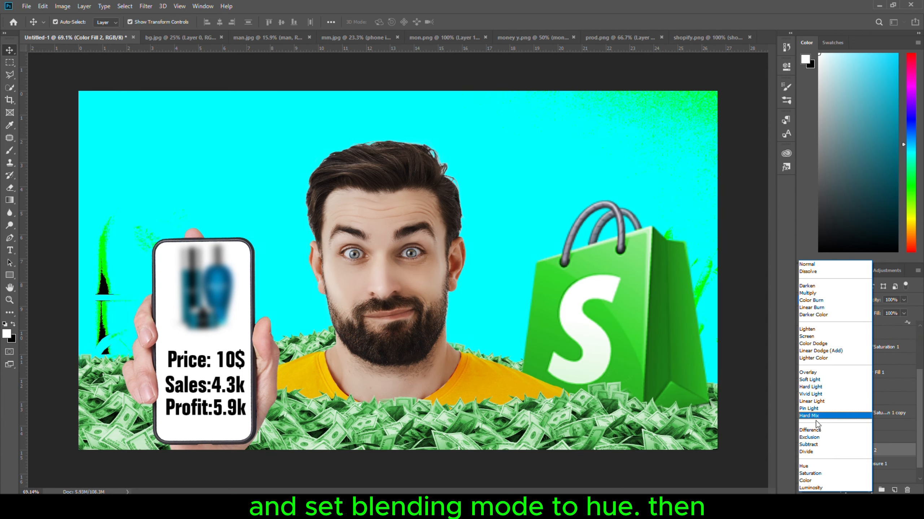
pyautogui.click(810, 468)
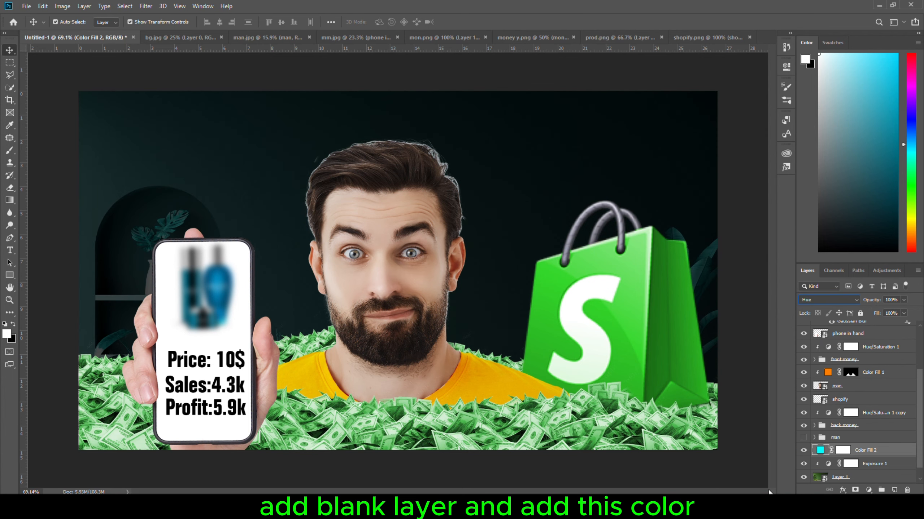
# Add a blank layer above the cyan fill in Linear Dodge (Add) mode and set the foreground colour to bright cyan for the brush.
pyautogui.click(894, 491)
pyautogui.press('i')
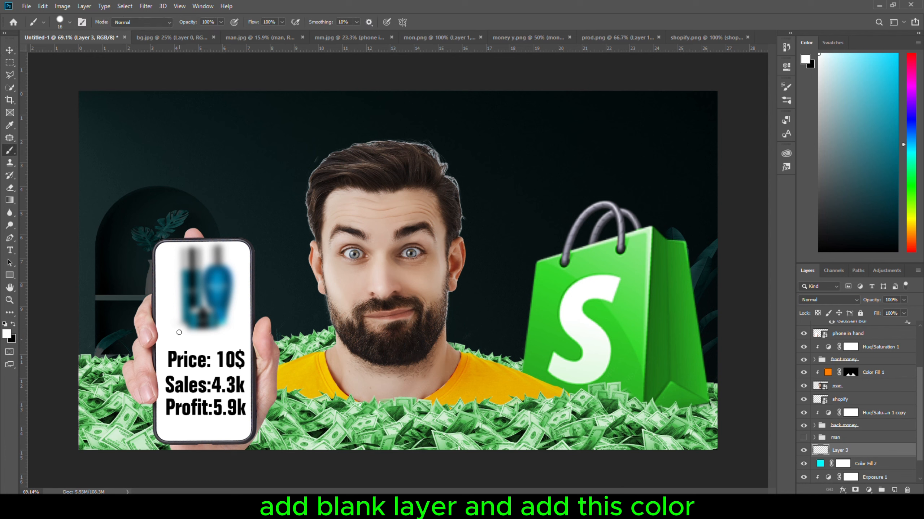
pyautogui.click(7, 334)
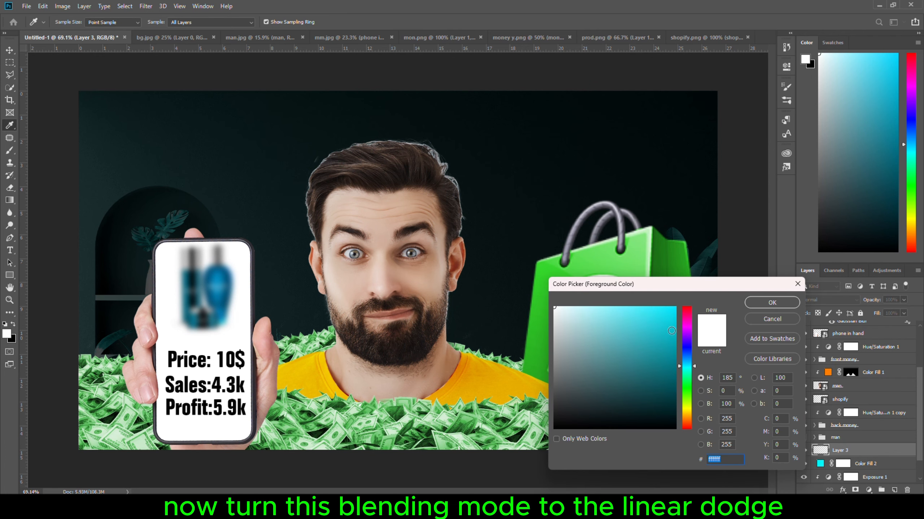
pyautogui.click(672, 331)
pyautogui.click(772, 302)
pyautogui.press('b')
pyautogui.click(837, 301)
pyautogui.click(832, 329)
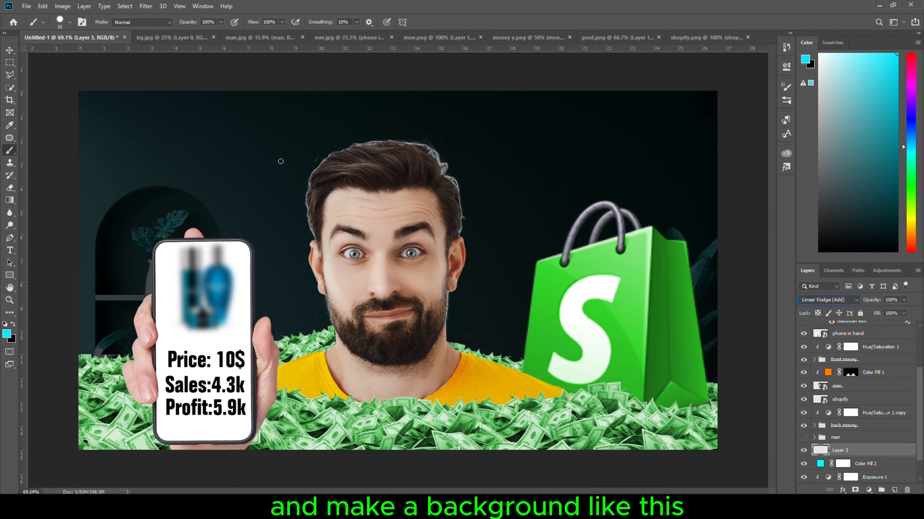
# Paint a wide cyan glow behind the man with a very large soft brush, first at 32% and then at 38% opacity.
pyautogui.moveTo(192, 23); pyautogui.dragTo(159, 34)
pyautogui.moveTo(343, 248); pyautogui.dragTo(364, 221)
pyautogui.click(380, 289)
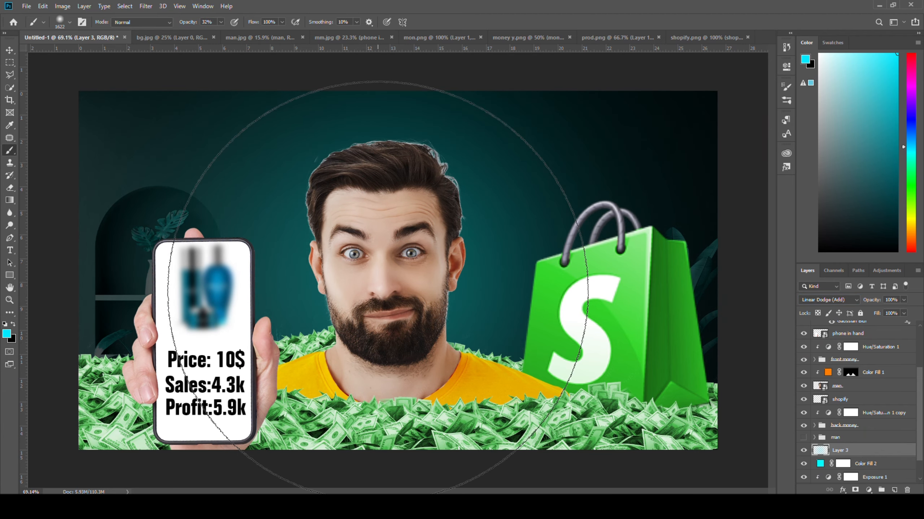
pyautogui.moveTo(378, 291); pyautogui.dragTo(439, 289)
pyautogui.moveTo(190, 25); pyautogui.dragTo(193, 26)
pyautogui.click(403, 285)
pyautogui.moveTo(412, 288); pyautogui.dragTo(298, 298)
pyautogui.click(393, 267)
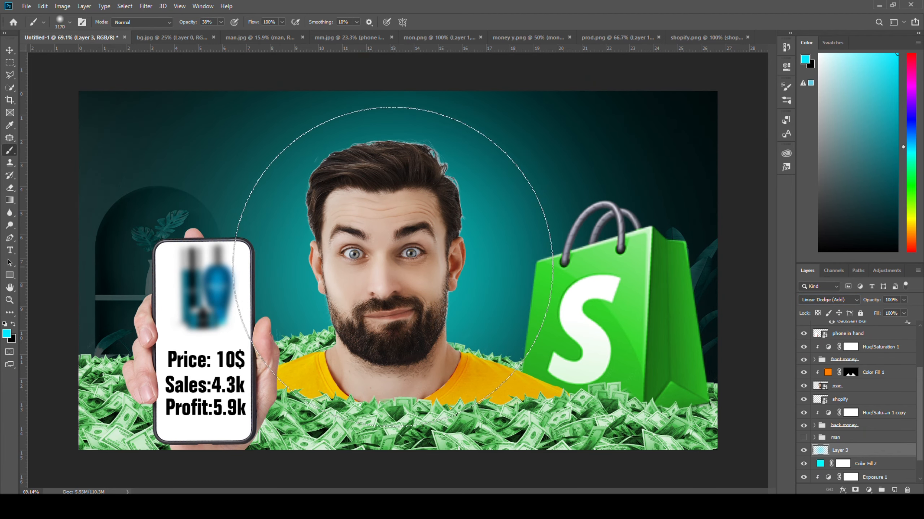
# Intensify the cyan glow close around the man's head and shoulders with a smaller soft brush, raising its opacity to 75% and higher.
pyautogui.moveTo(189, 23); pyautogui.dragTo(196, 24)
pyautogui.click(396, 305)
pyautogui.moveTo(393, 297); pyautogui.dragTo(359, 288)
pyautogui.moveTo(357, 329); pyautogui.dragTo(357, 329)
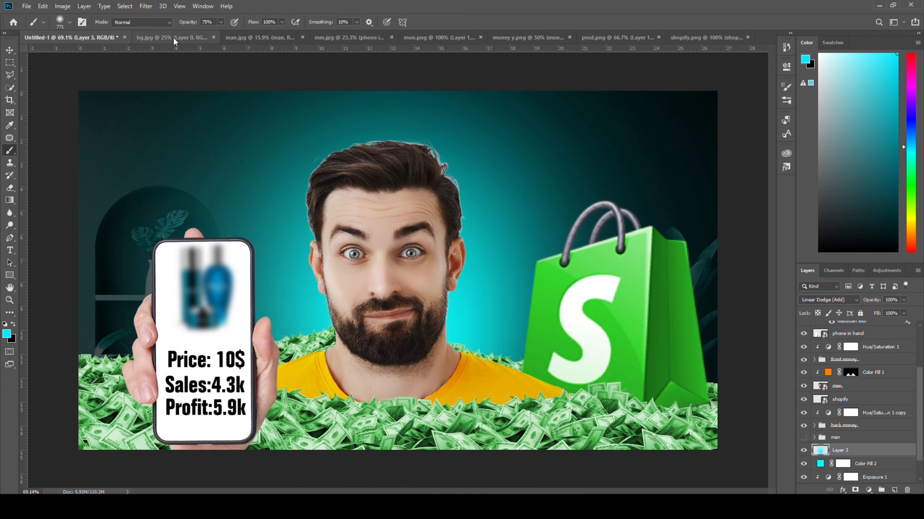
pyautogui.moveTo(188, 22); pyautogui.dragTo(218, 22)
pyautogui.moveTo(399, 339); pyautogui.dragTo(364, 344)
pyautogui.click(398, 337)
pyautogui.hotkey('ctrl', 't')
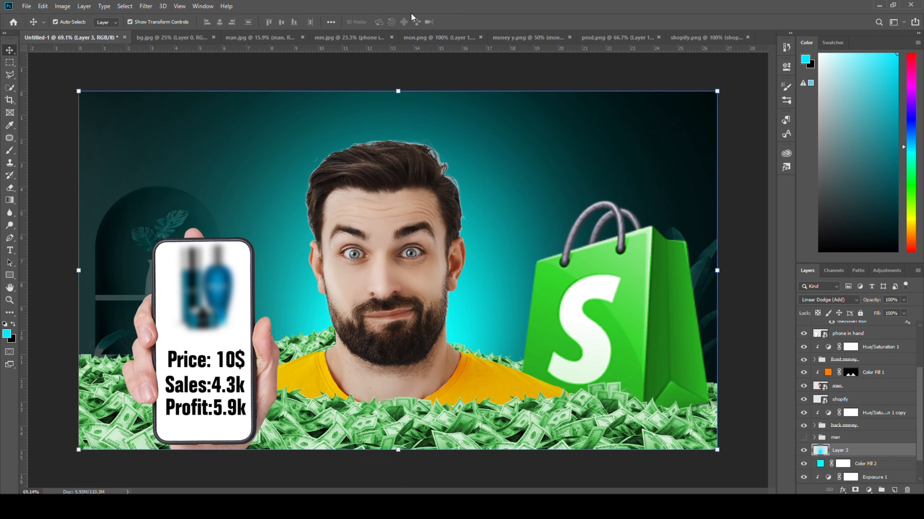
# Add the white title TOP PRODUCT in Folio Bold Condensed at 400 pt across the top and place its layer below the man.
pyautogui.write('P PROD')
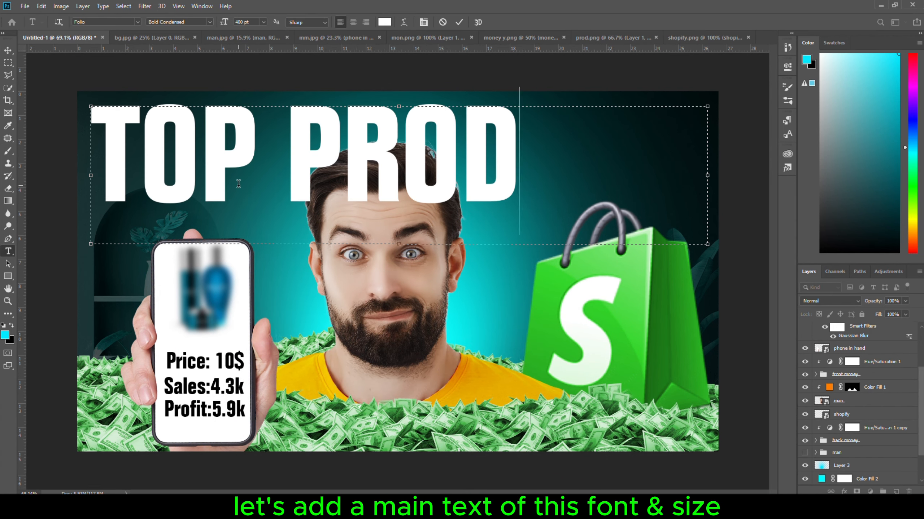
pyautogui.write('UCT')
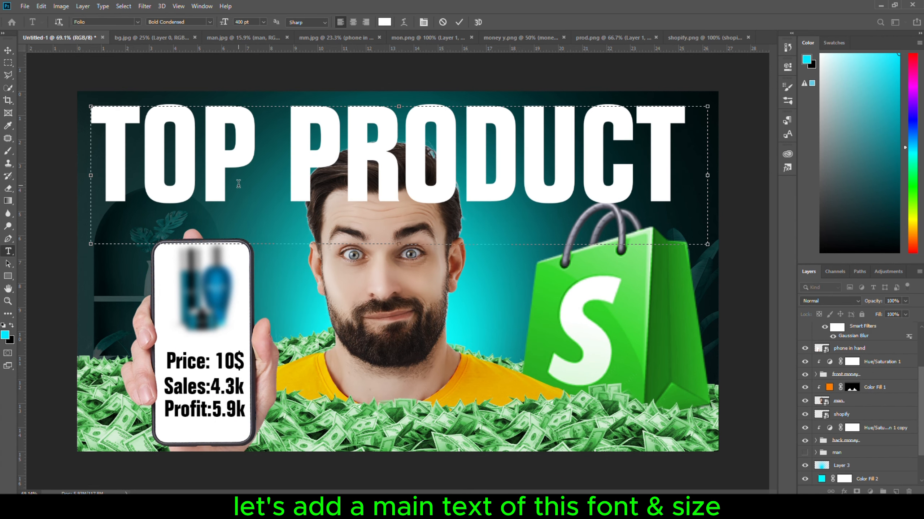
pyautogui.click(8, 51)
pyautogui.moveTo(311, 142); pyautogui.dragTo(323, 140)
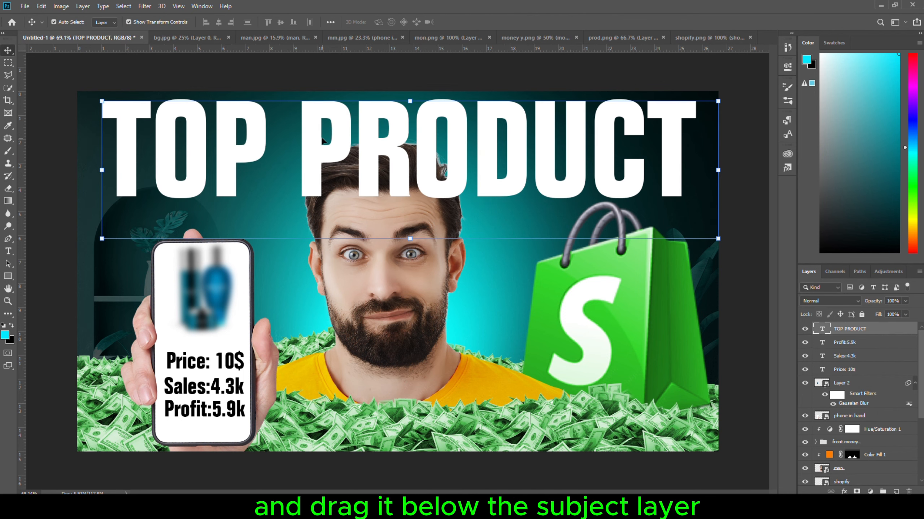
pyautogui.moveTo(869, 333); pyautogui.dragTo(902, 470)
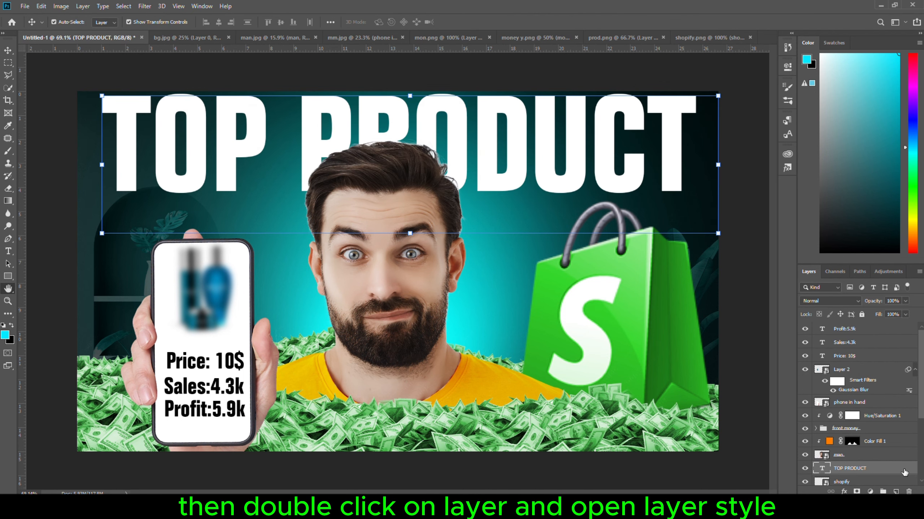
# Add a linear orange-to-yellow Gradient Overlay at -90° to the TOP PRODUCT text and check both of its colour stops.
pyautogui.doubleClick(903, 470)
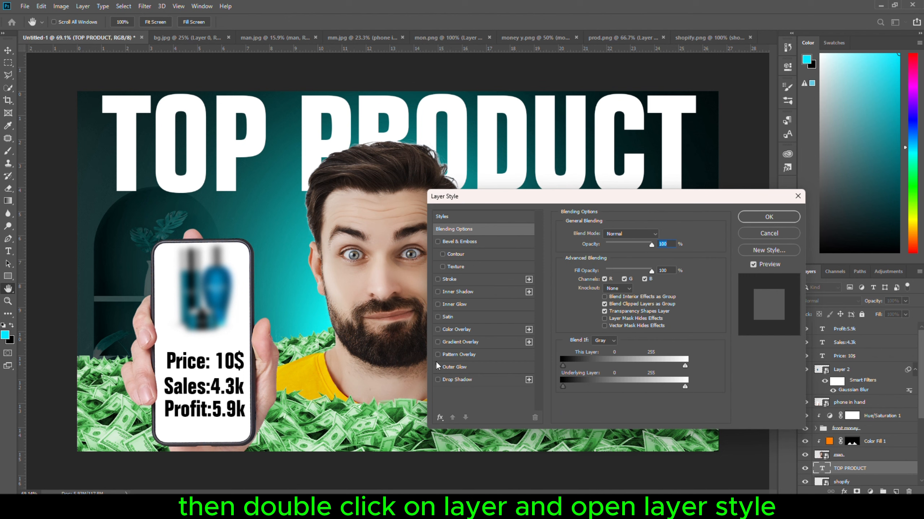
pyautogui.click(438, 343)
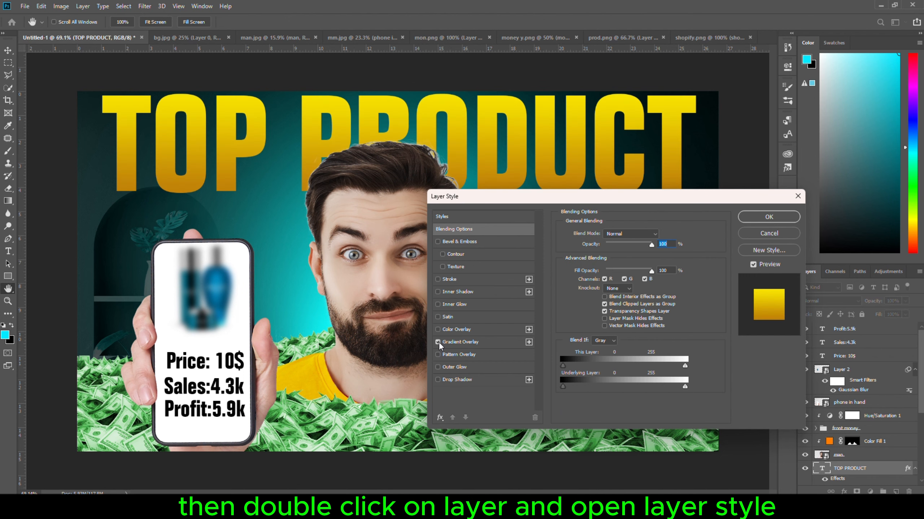
pyautogui.click(487, 342)
pyautogui.click(613, 257)
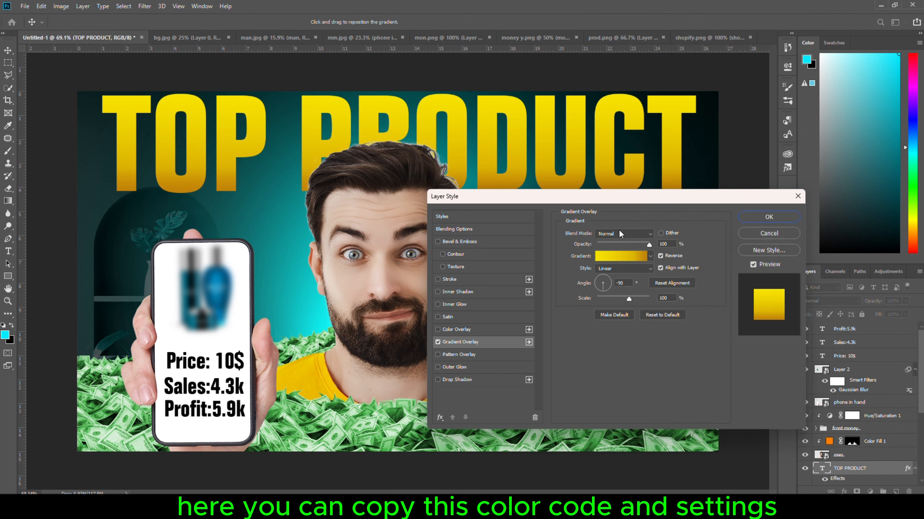
pyautogui.click(615, 259)
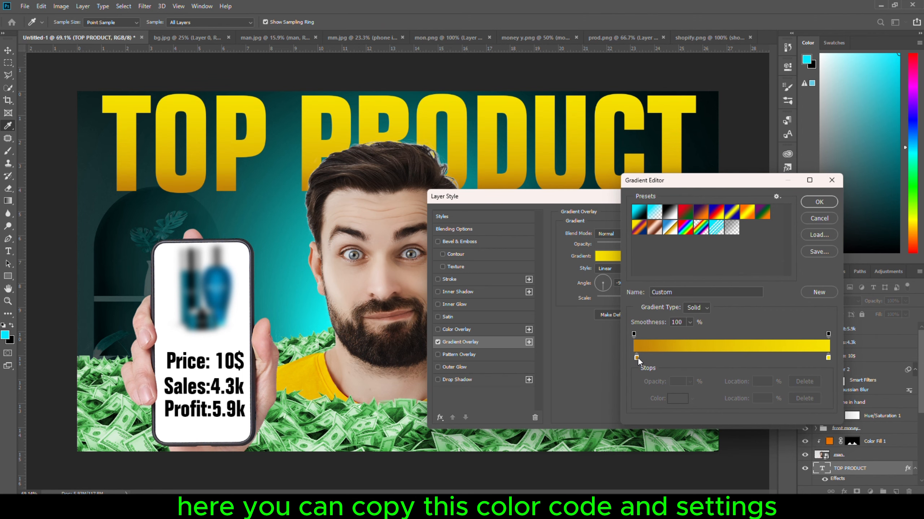
pyautogui.click(636, 358)
pyautogui.click(677, 399)
pyautogui.click(772, 304)
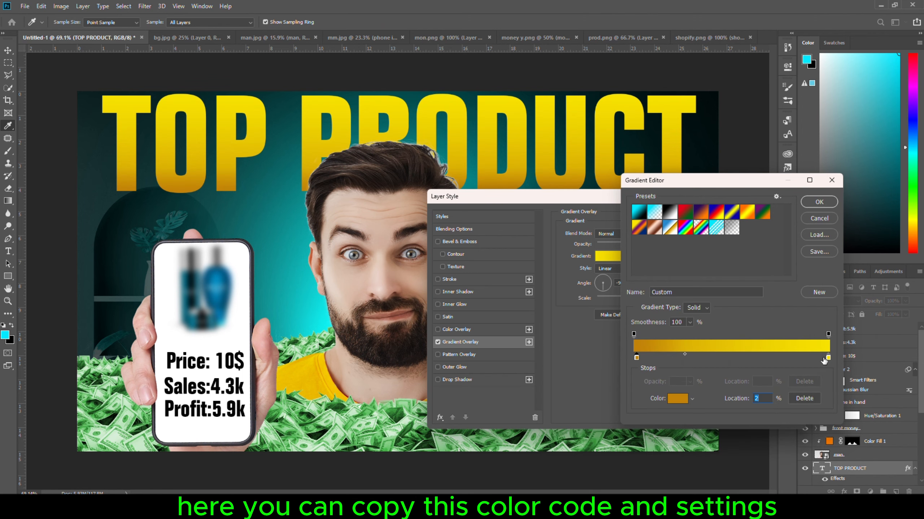
pyautogui.click(828, 358)
pyautogui.click(678, 399)
pyautogui.click(773, 305)
pyautogui.click(819, 202)
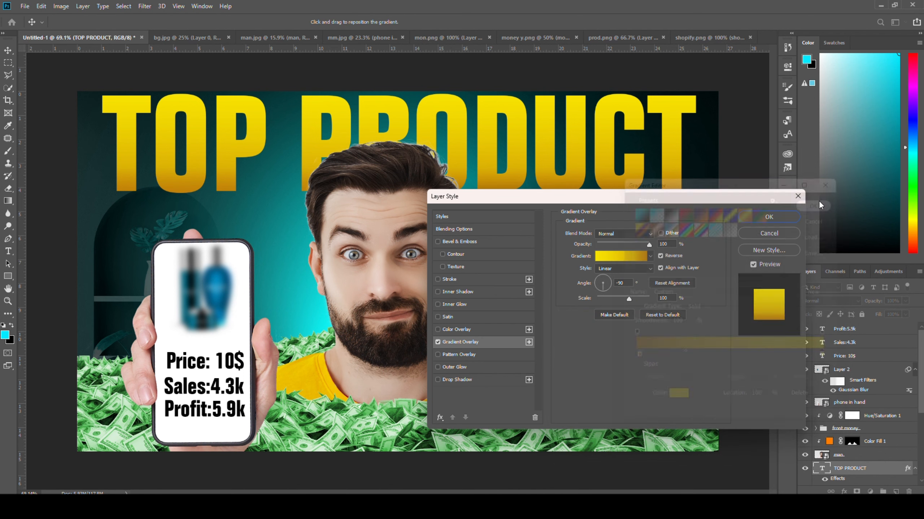
# Add a dark gold (#ae8700) Drop Shadow to the TOP PRODUCT text and apply the layer style.
pyautogui.click(438, 379)
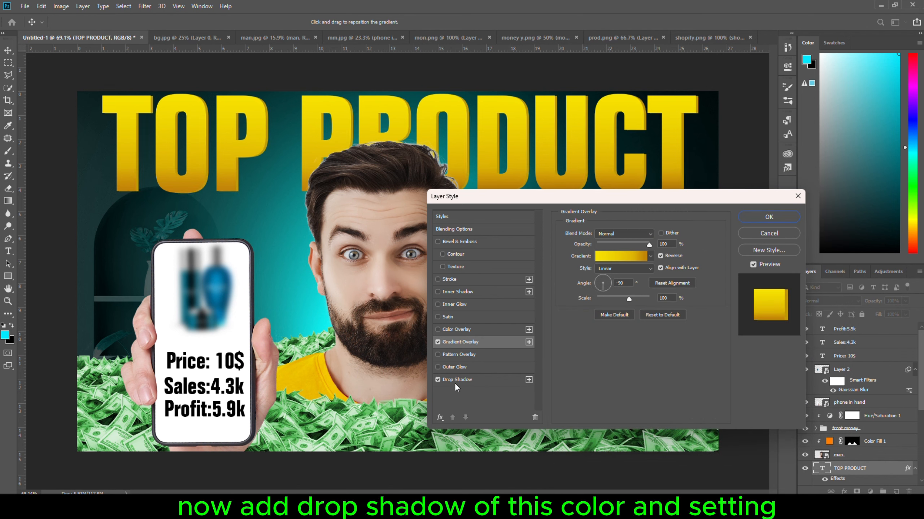
pyautogui.click(483, 378)
pyautogui.click(661, 235)
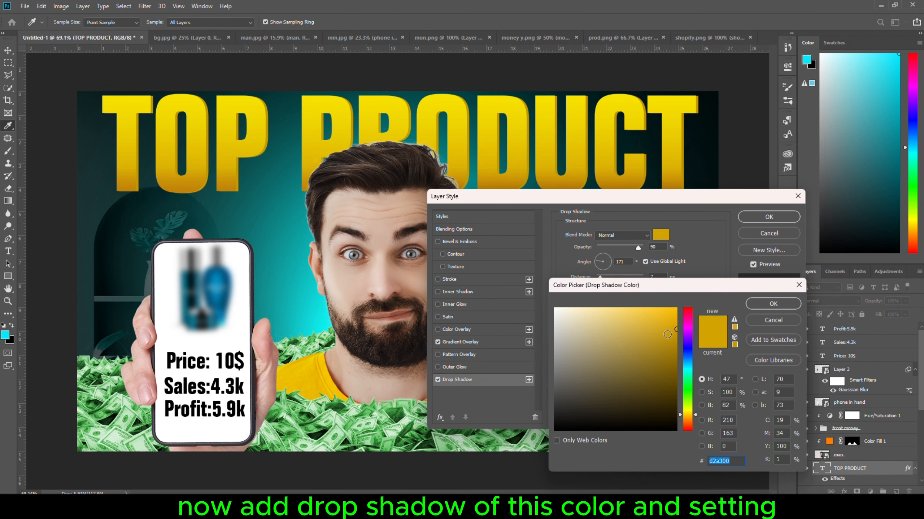
pyautogui.moveTo(667, 335); pyautogui.dragTo(679, 347)
pyautogui.click(768, 305)
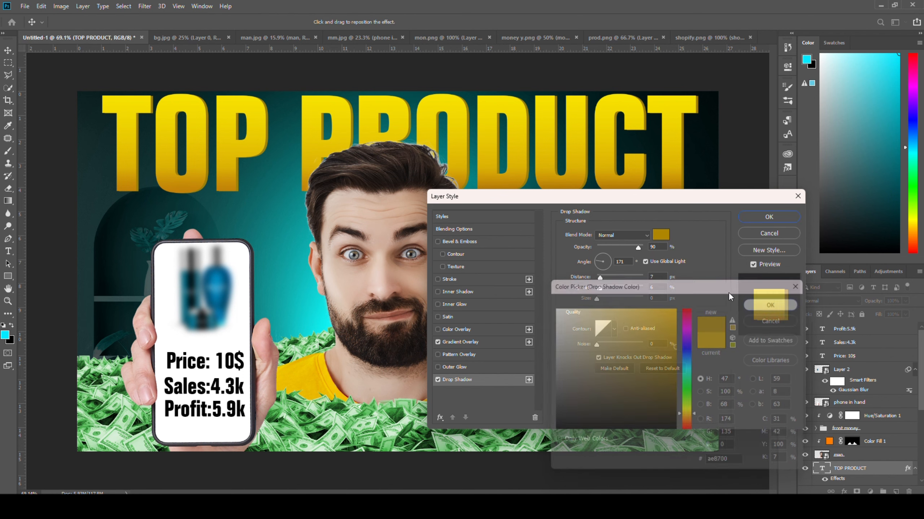
pyautogui.click(774, 217)
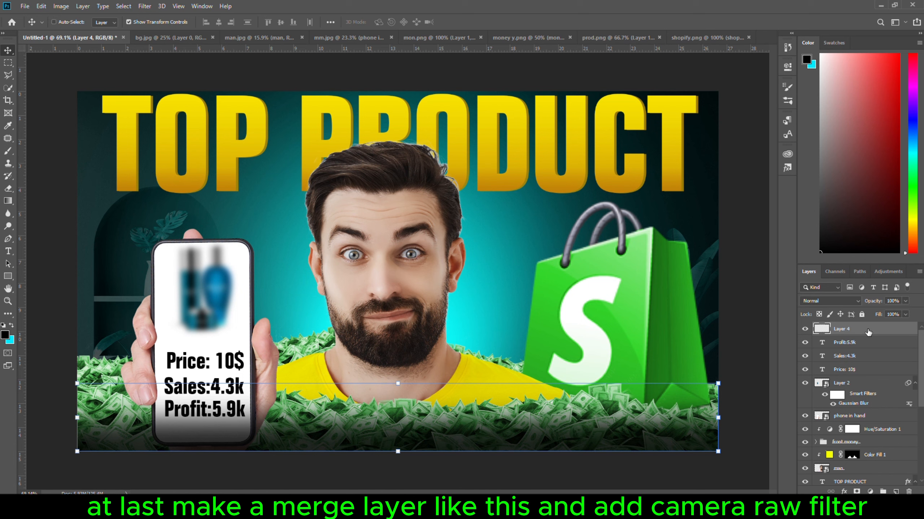
# Stamp all visible layers into a new merged layer at the top and convert it to a Smart Object.
pyautogui.hotkey('ctrl', 'shift', 'alt', 'e')
pyautogui.rightClick(868, 333)
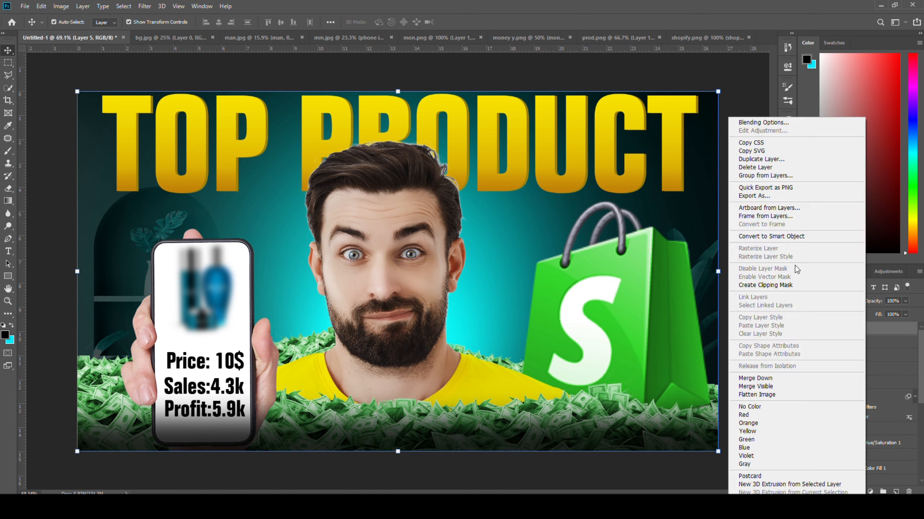
pyautogui.click(774, 236)
# Grade the merged layer with the Camera Raw Filter, raising vibrance, whites, shadows, highlights and contrast (+13) and lowering the blacks.
pyautogui.click(144, 6)
pyautogui.click(72, 81)
pyautogui.click(145, 6)
pyautogui.click(170, 61)
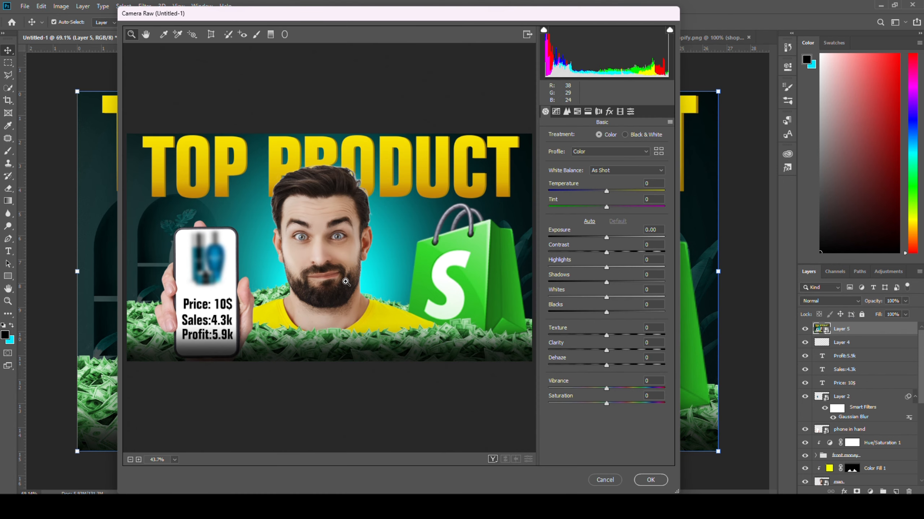
pyautogui.scroll(2, 343, 278)
pyautogui.moveTo(606, 389); pyautogui.dragTo(619, 392)
pyautogui.moveTo(606, 313); pyautogui.dragTo(614, 270)
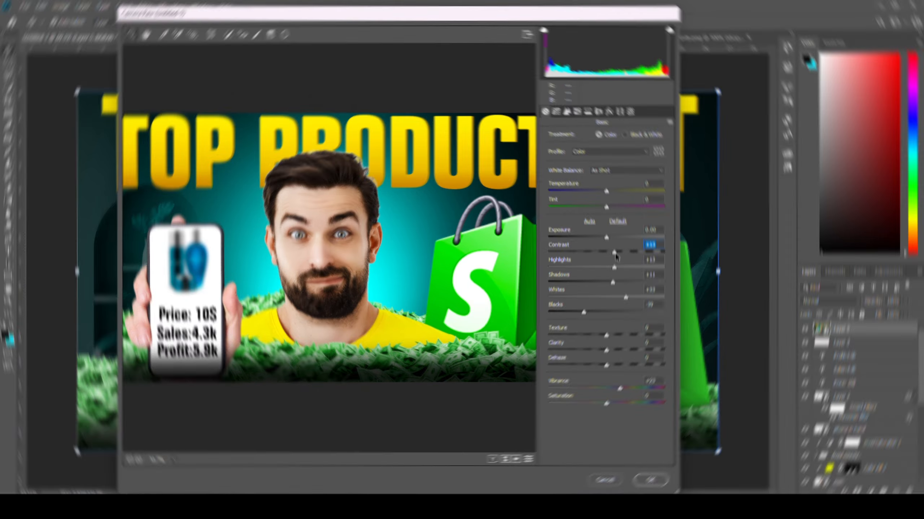